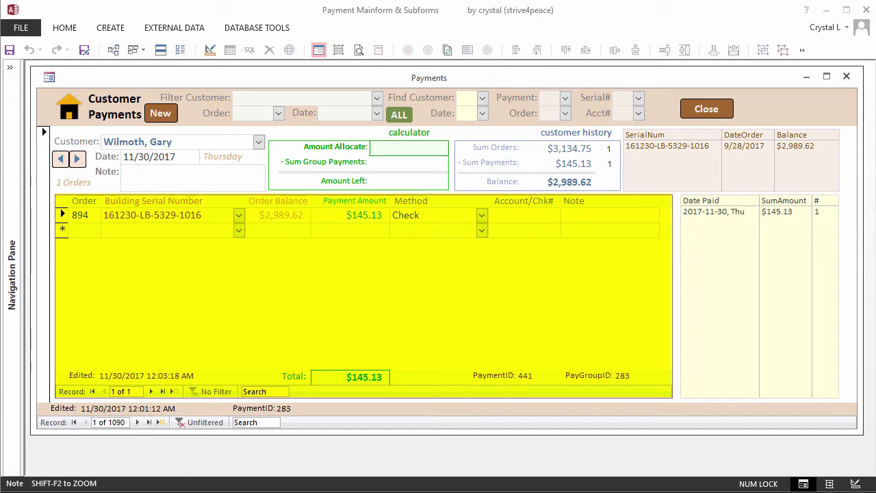
# Pick A & M Surplus in Find Customer to show its 10/27/2017 $1,600 payment group
pyautogui.click(482, 97)
pyautogui.click(491, 126)
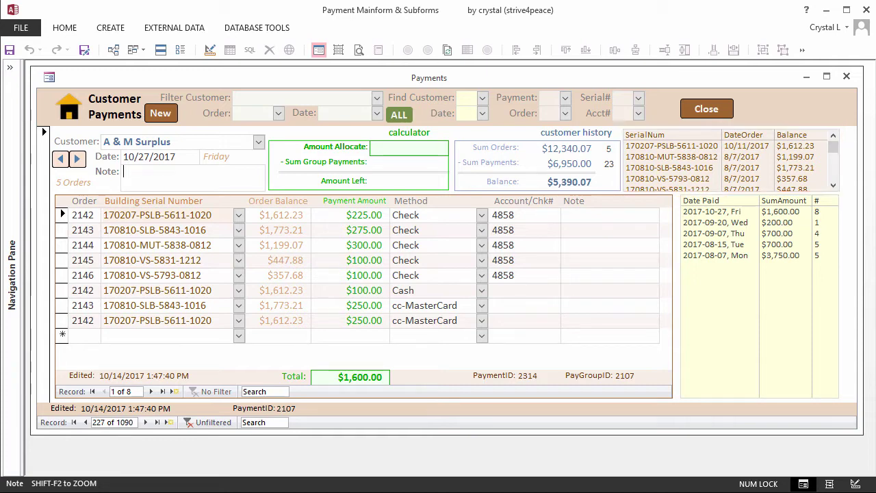
pyautogui.click(681, 147)
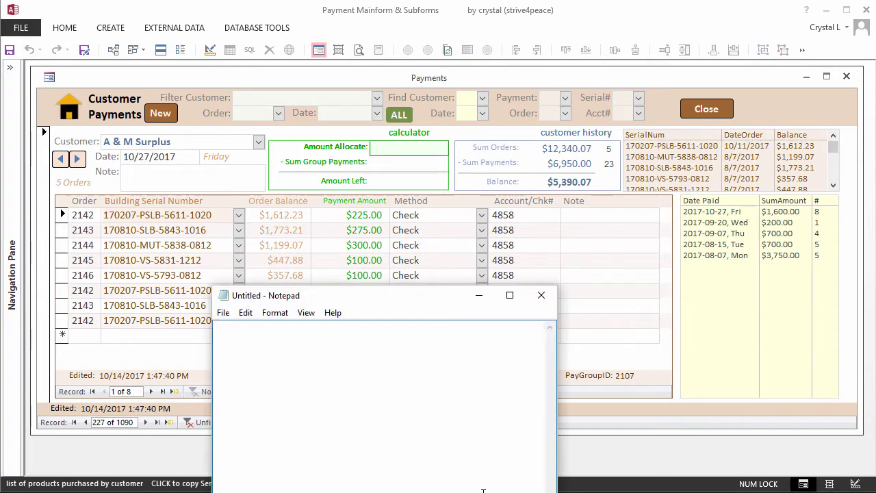
pyautogui.hotkey('ctrl', 'v')
pyautogui.press('Return')
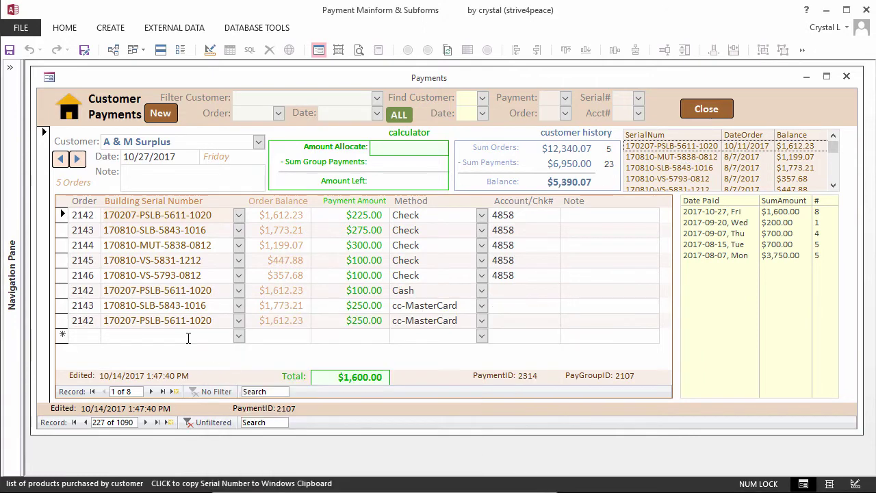
pyautogui.click(188, 336)
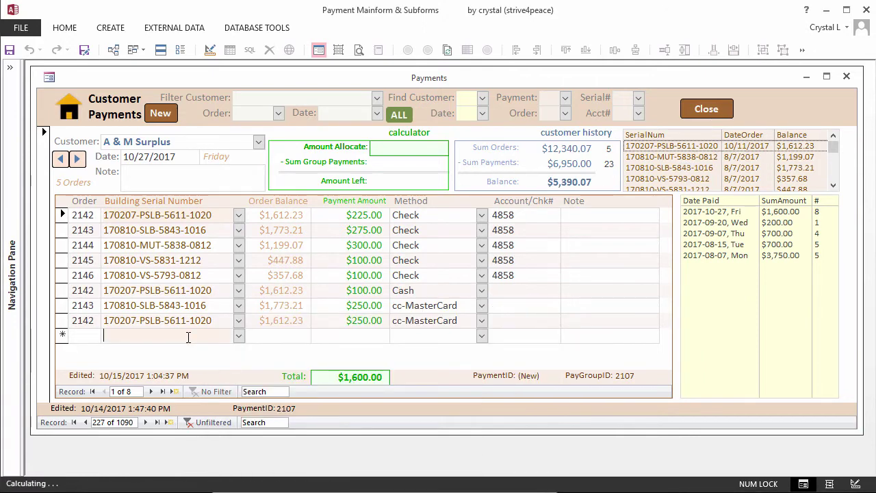
pyautogui.hotkey('ctrl', 'v')
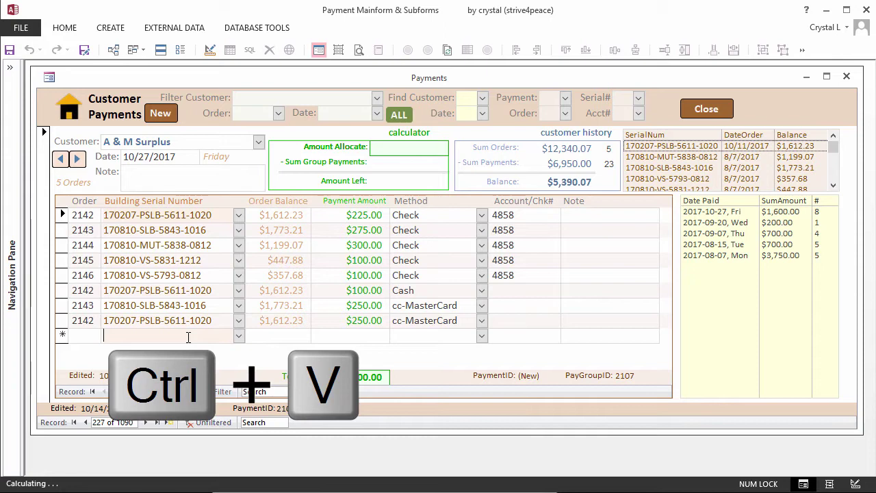
pyautogui.click(188, 335)
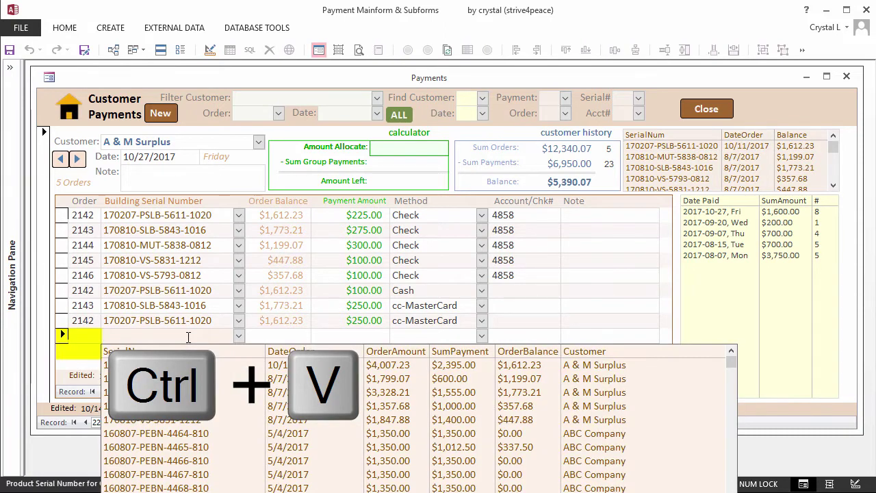
pyautogui.hotkey('ctrl', 'v')
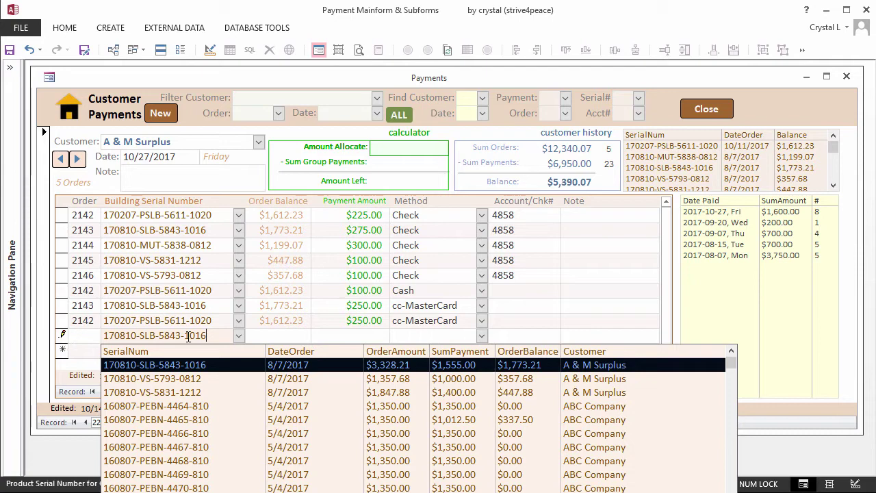
pyautogui.press('Escape')
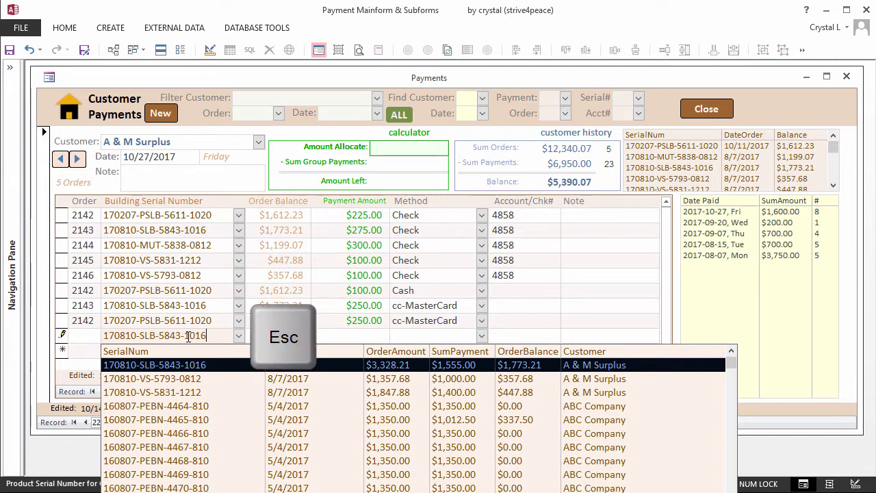
pyautogui.press('Escape')
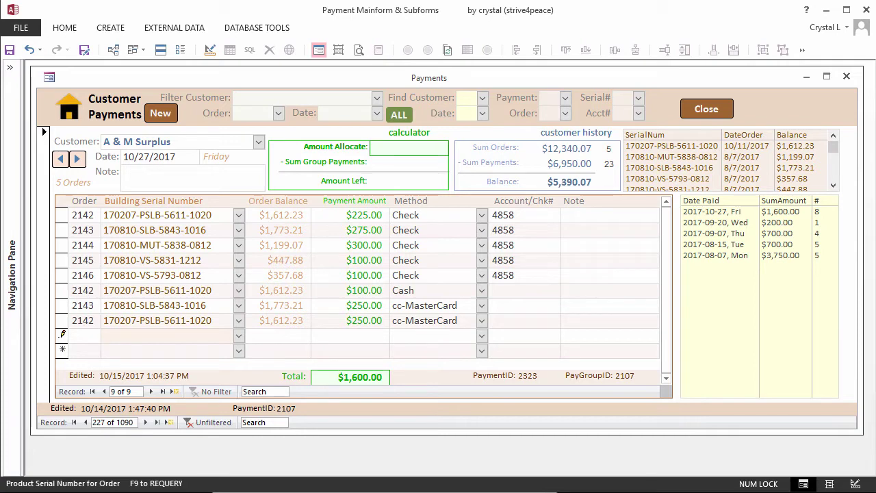
pyautogui.click(61, 335)
pyautogui.press('Escape')
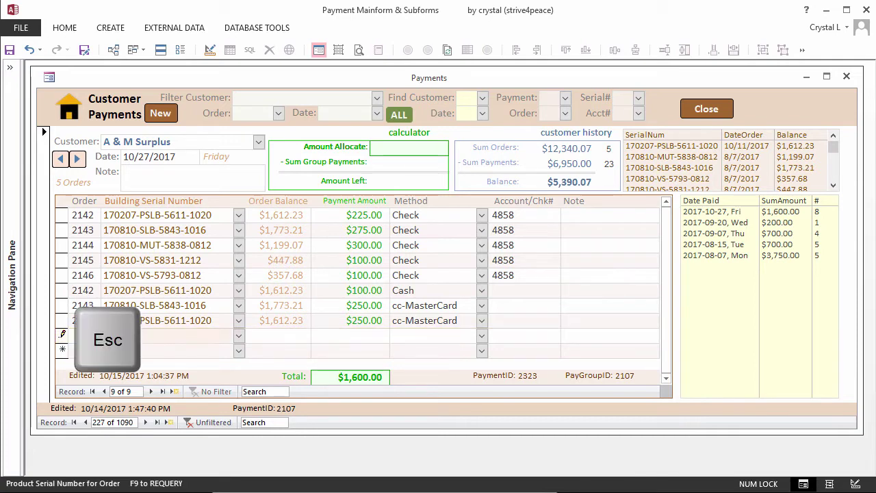
pyautogui.press('Escape')
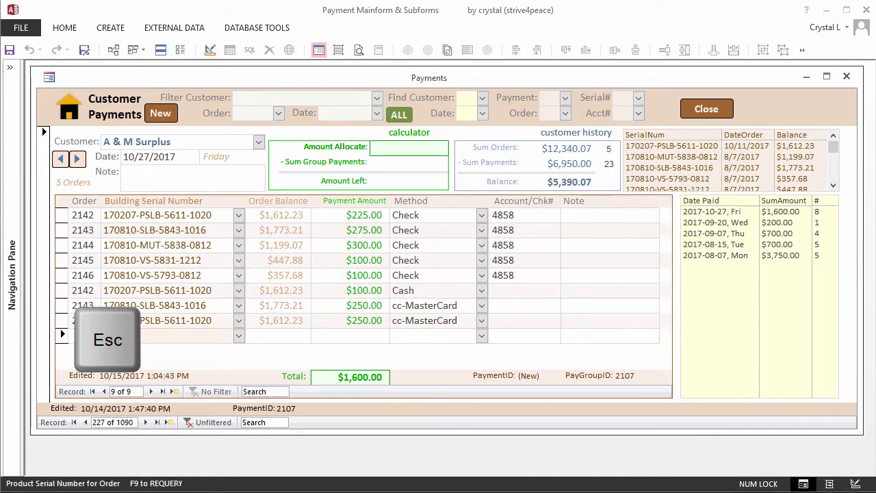
pyautogui.click(729, 222)
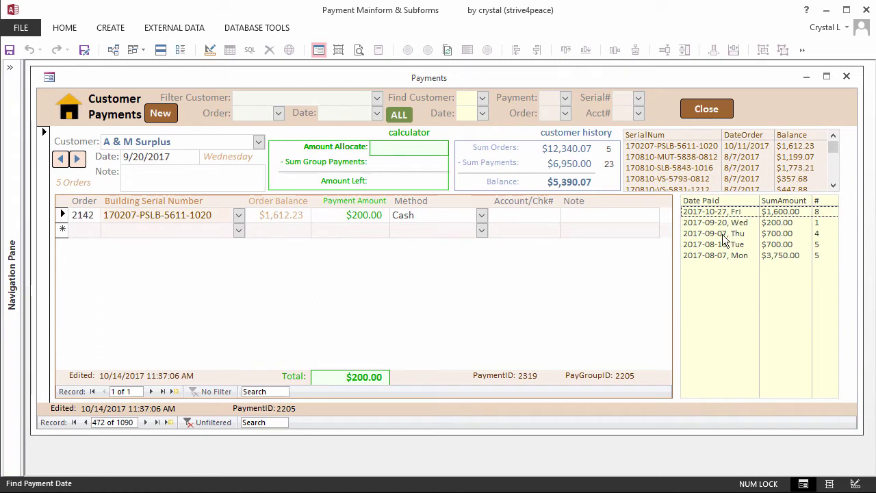
# Open the 2017-09-07 group, then the 2017-08-15 group from the Date Paid list
pyautogui.click(723, 236)
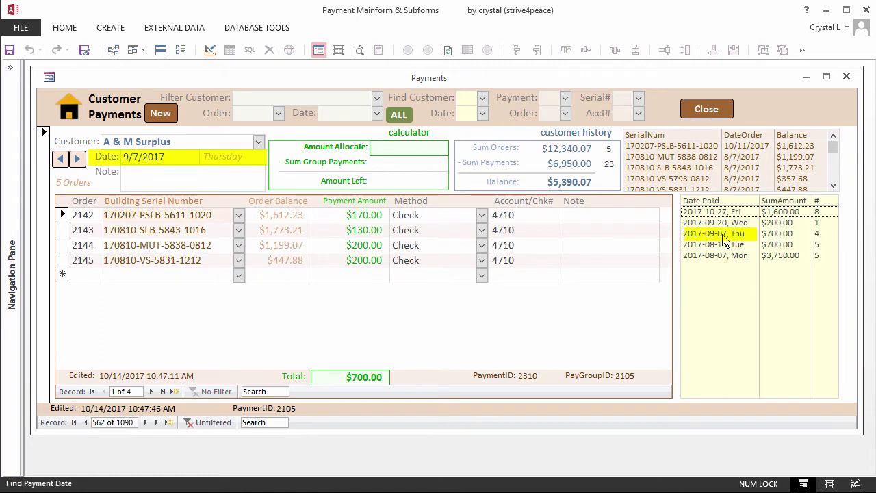
pyautogui.click(723, 250)
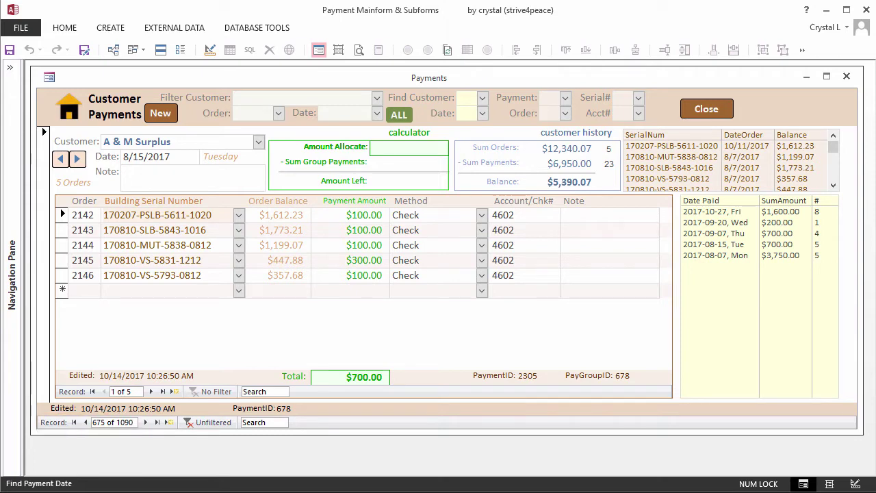
# Choose A & M Surplus in Filter Customer to show only its five payment groups
pyautogui.click(376, 97)
pyautogui.click(309, 127)
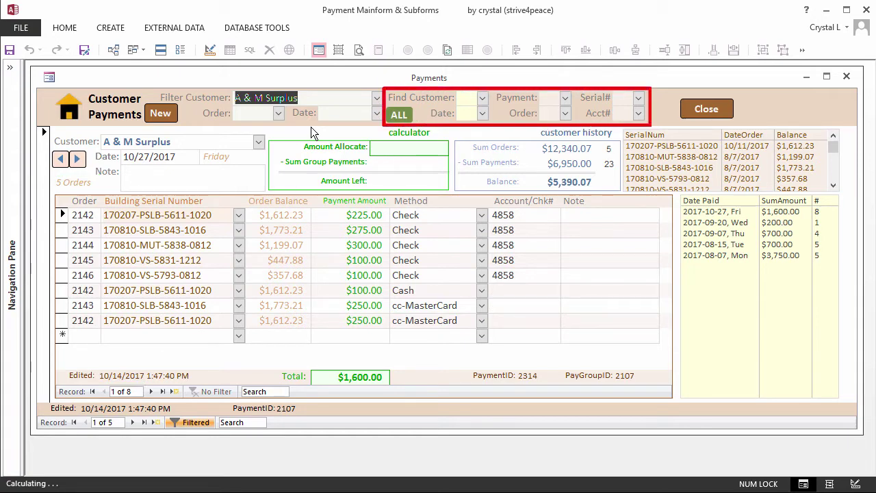
# Browse the Find Customer, Payment, Serial#, Order and Acct# lookup lists
pyautogui.click(482, 97)
pyautogui.click(565, 98)
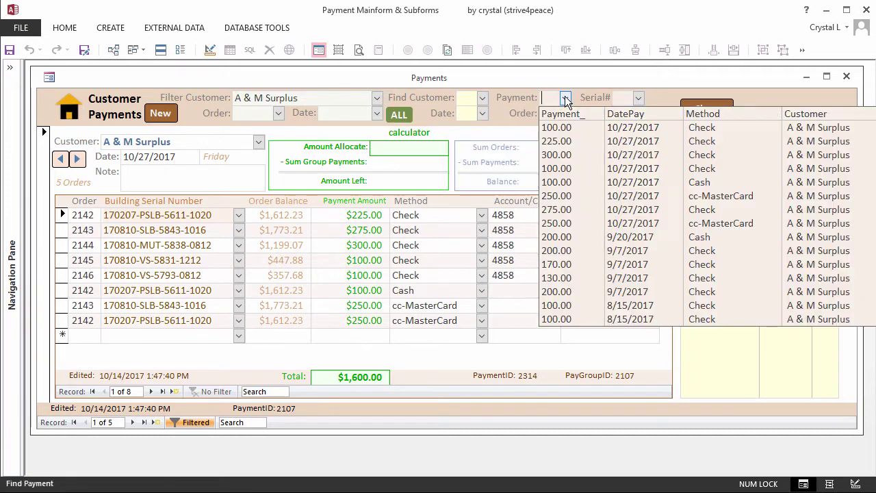
pyautogui.click(638, 98)
pyautogui.click(564, 113)
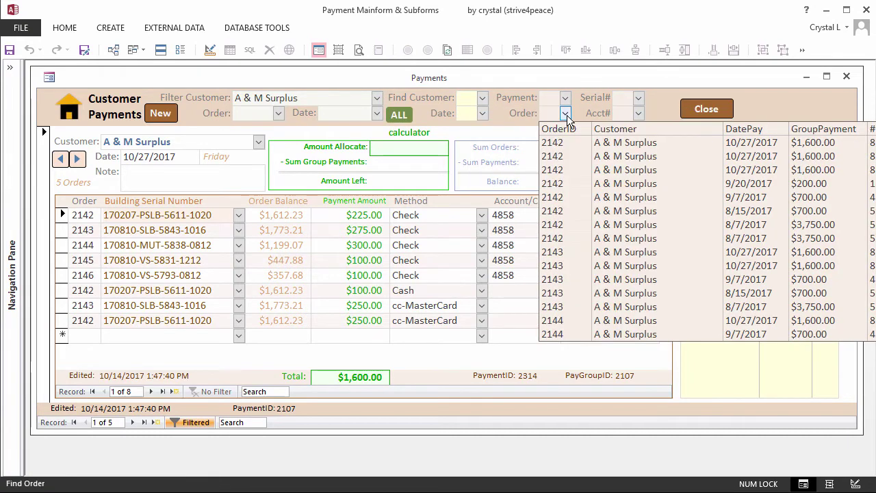
pyautogui.click(638, 113)
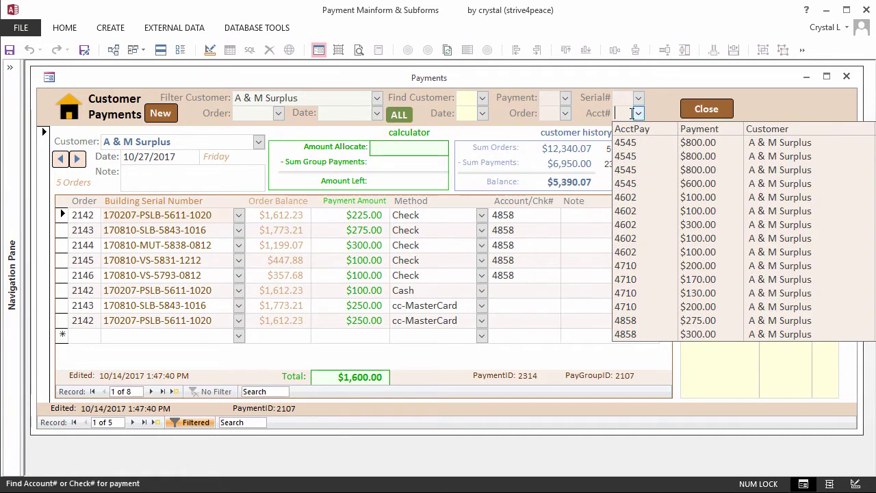
pyautogui.click(380, 95)
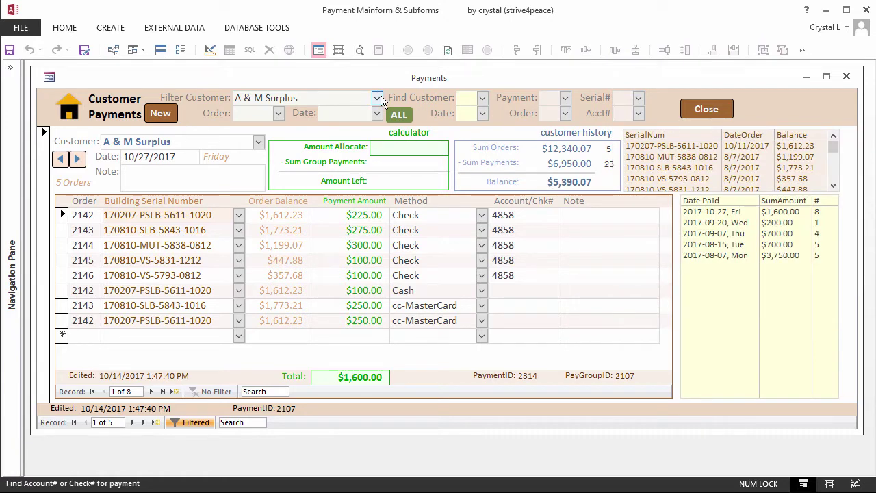
# Filter to a single-order individual customer and browse its payment, date and order lookups
pyautogui.click(381, 95)
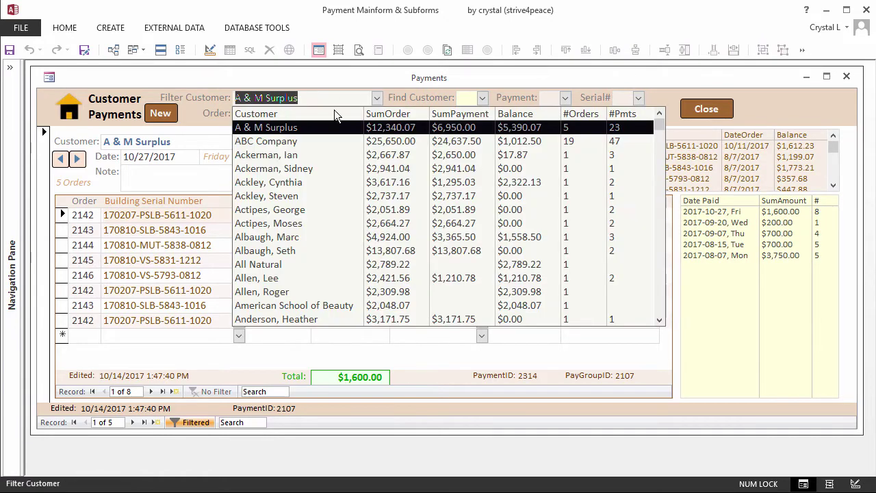
pyautogui.click(304, 159)
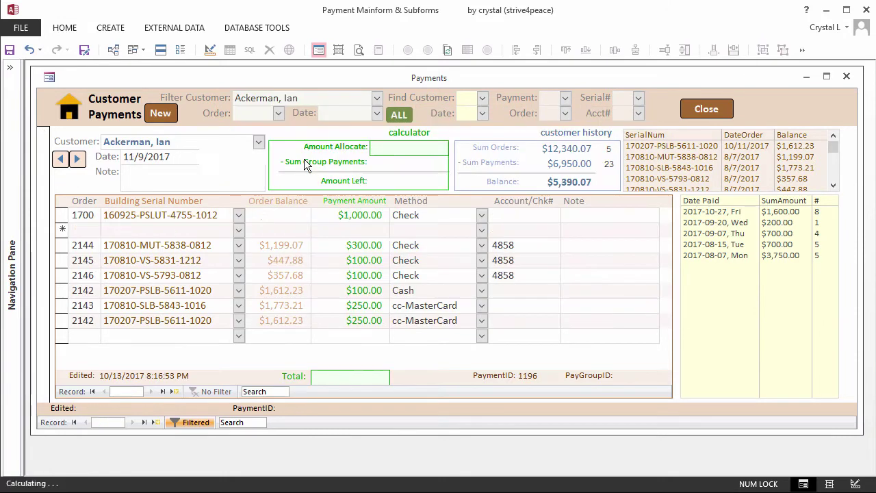
pyautogui.click(483, 100)
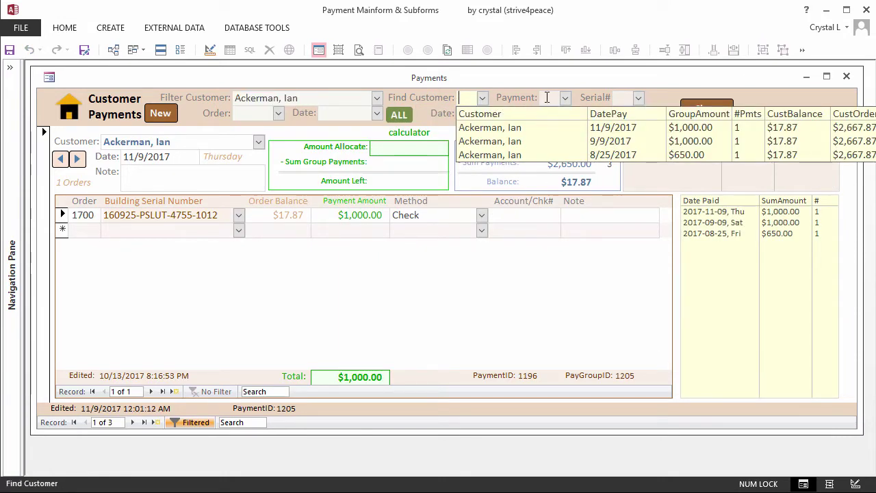
pyautogui.click(564, 98)
pyautogui.click(483, 113)
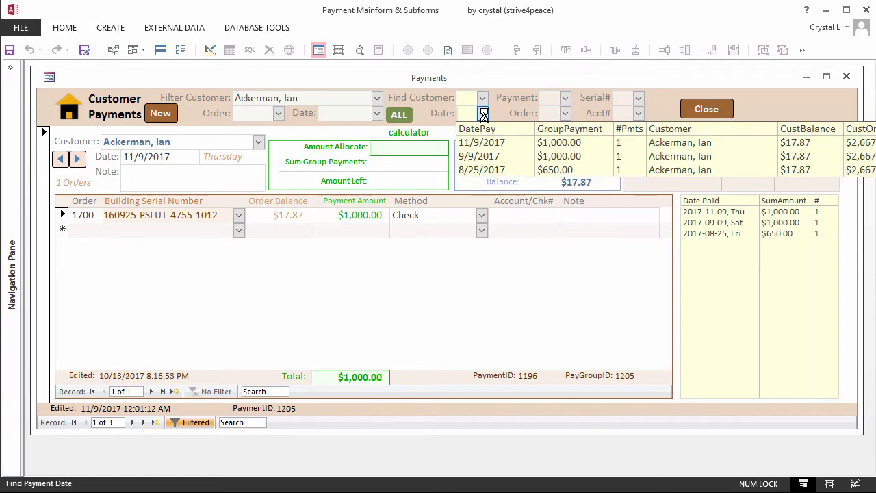
pyautogui.click(565, 114)
pyautogui.click(397, 114)
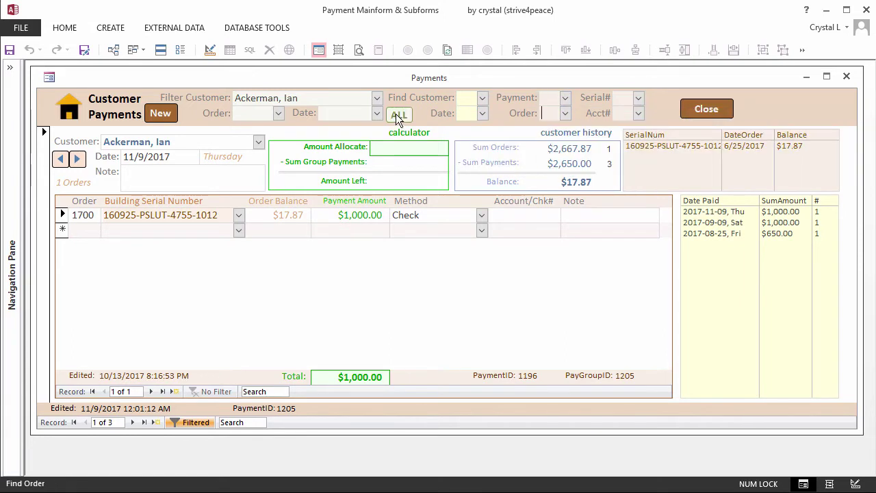
# Remove the filter, browse all lookup lists again, then filter to A & M Surplus
pyautogui.click(395, 114)
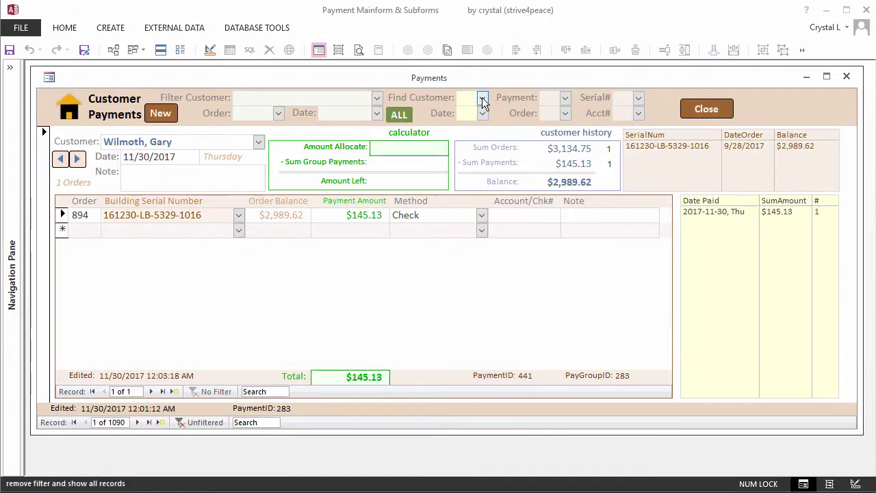
pyautogui.click(482, 98)
pyautogui.click(565, 98)
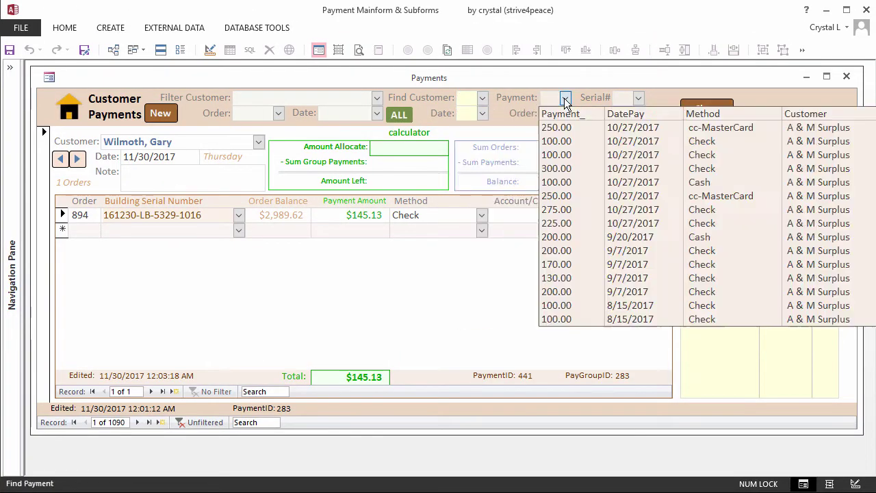
pyautogui.click(638, 99)
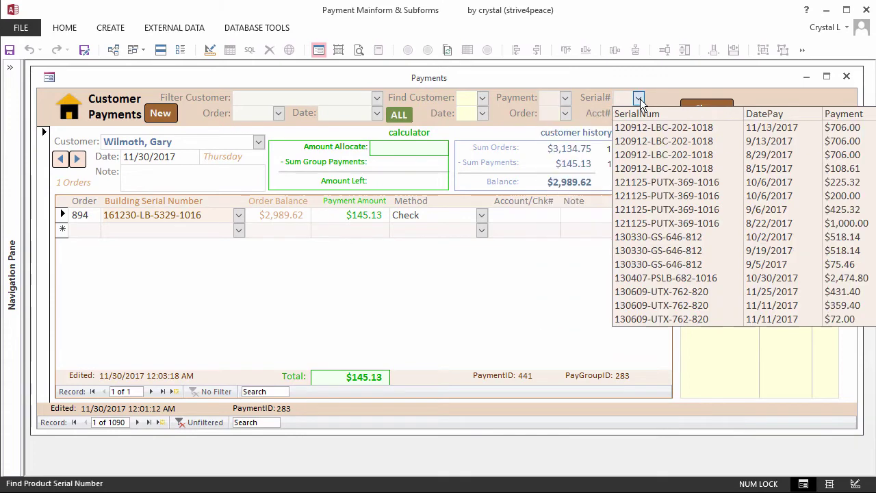
pyautogui.click(483, 113)
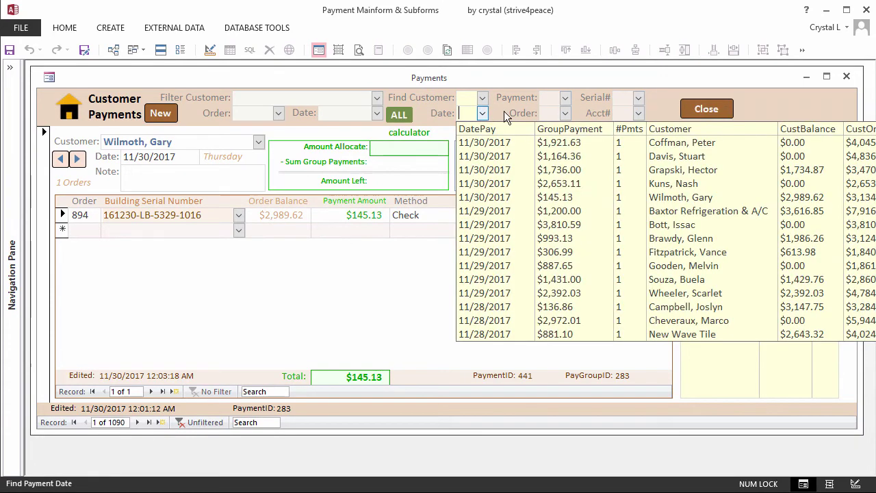
pyautogui.click(565, 113)
pyautogui.click(638, 113)
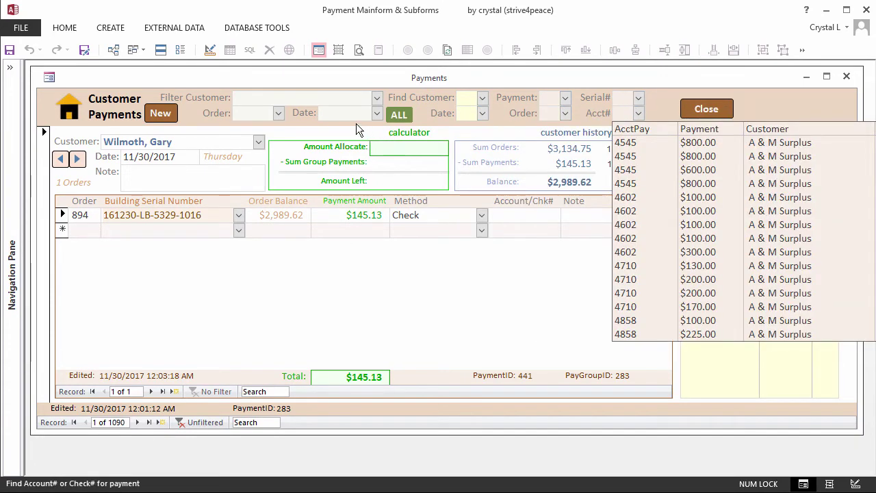
pyautogui.click(376, 98)
pyautogui.click(321, 127)
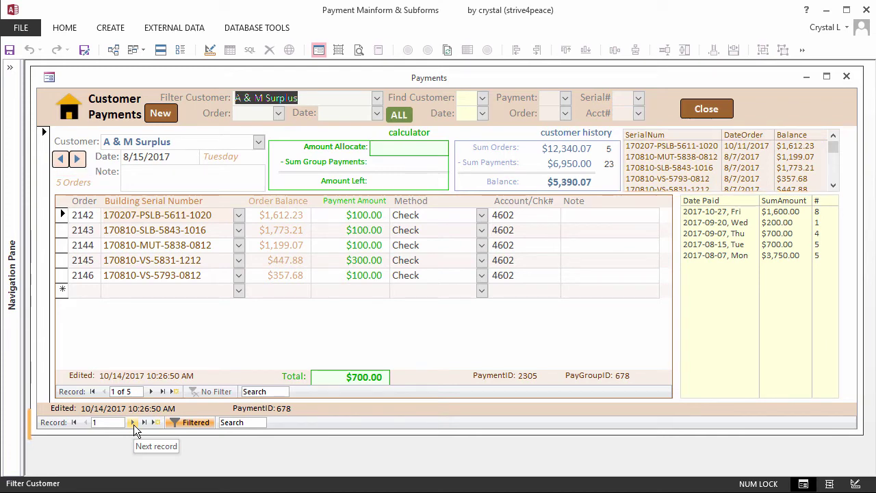
# Step forward through three payment groups, then jump to the 2017-09-20 group from Date Paid
pyautogui.click(134, 422)
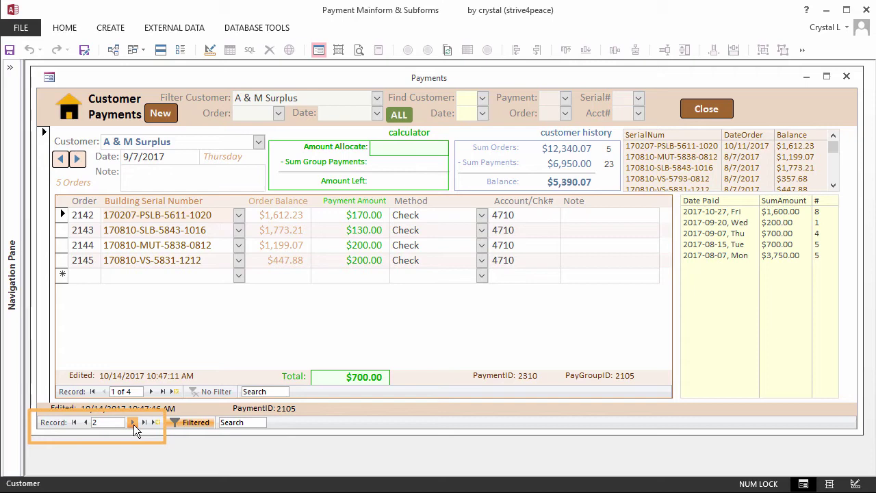
pyautogui.click(133, 422)
pyautogui.click(133, 423)
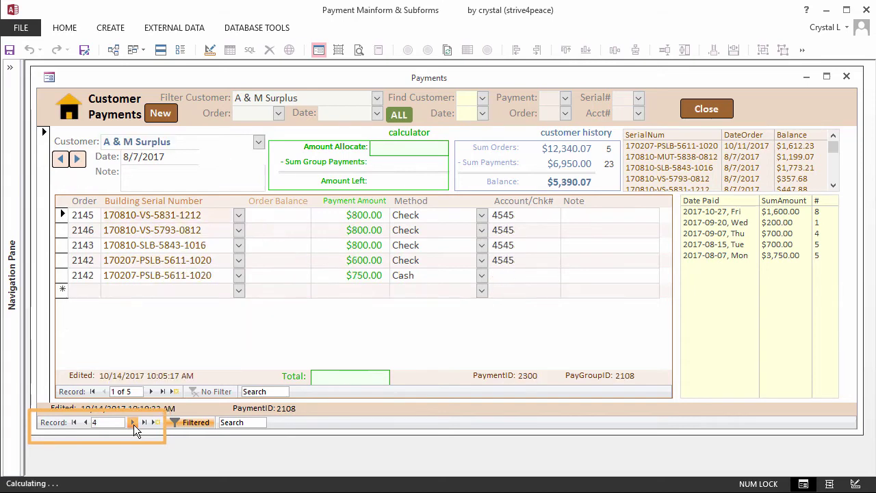
pyautogui.click(696, 241)
pyautogui.click(700, 223)
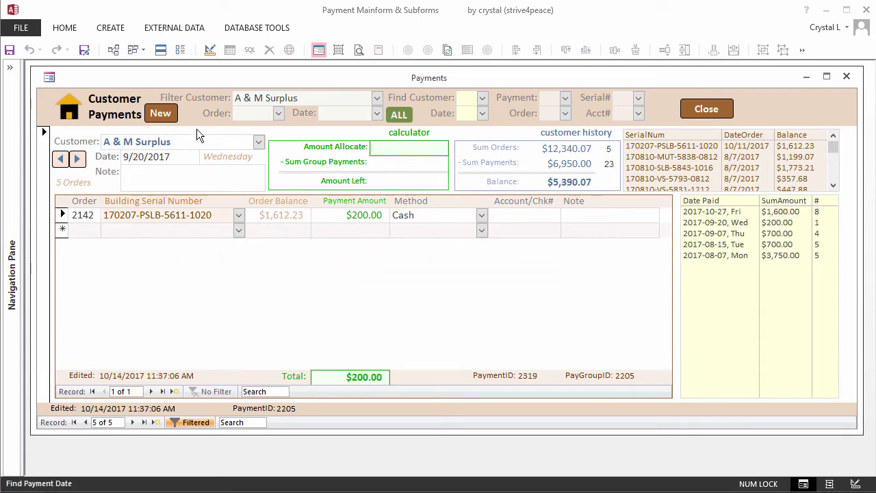
pyautogui.click(165, 113)
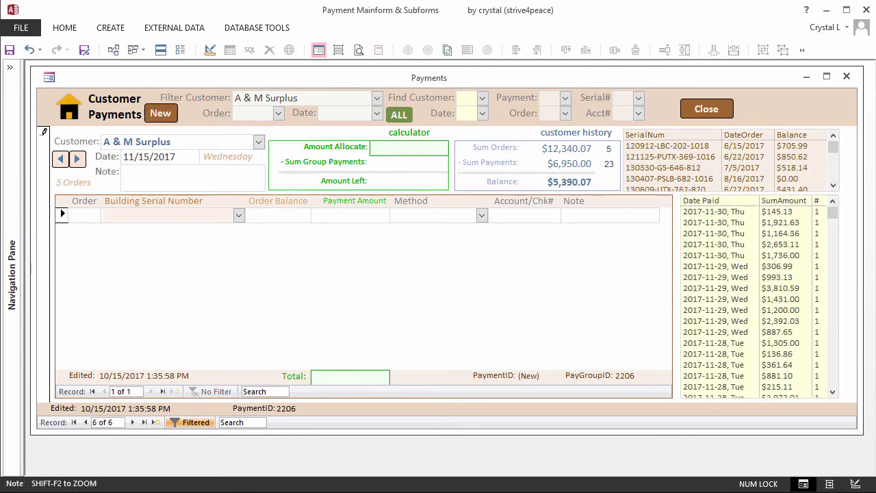
# Start a new payment group with $800 as the amount to allocate
pyautogui.click(164, 113)
pyautogui.click(408, 147)
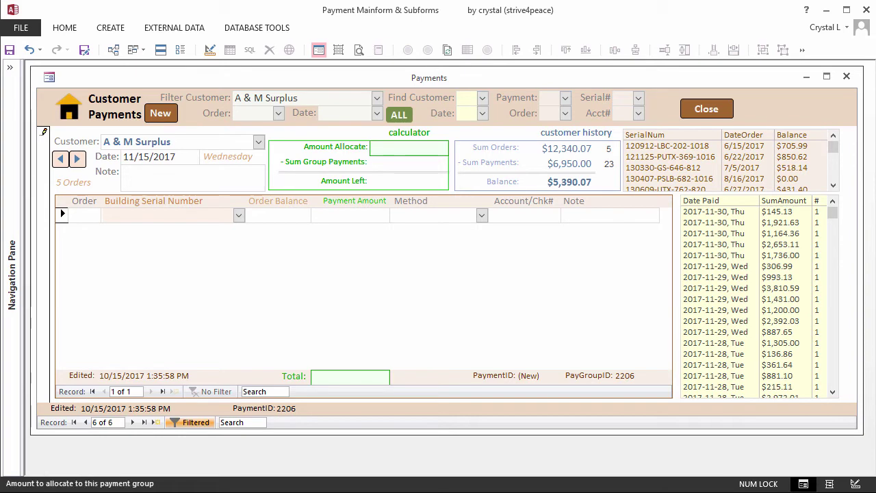
pyautogui.write('800')
pyautogui.press('Return')
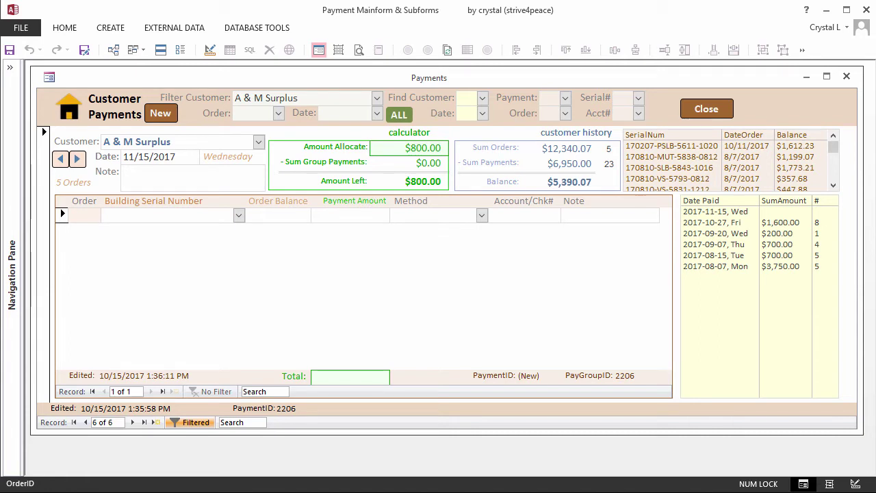
# Add payment rows for orders 2142, 2143, 2144, 2145 and 2146
pyautogui.write('2142')
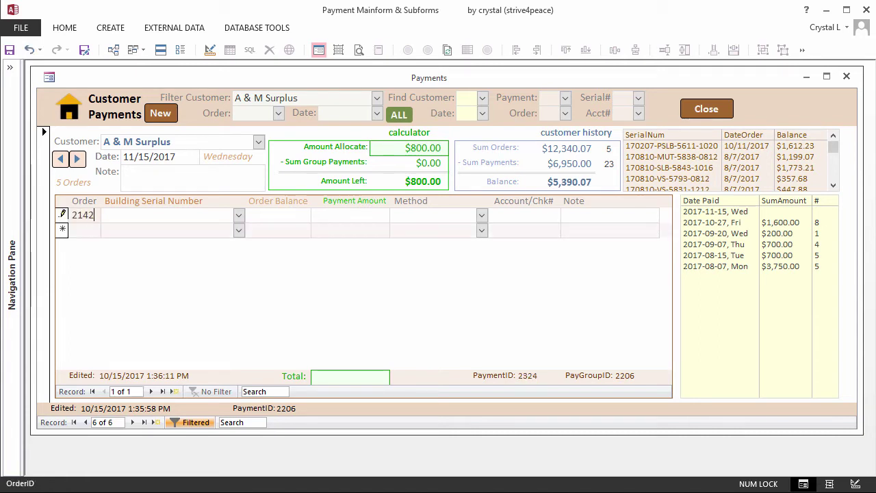
pyautogui.press('Tab')
pyautogui.click(81, 229)
pyautogui.write('2143')
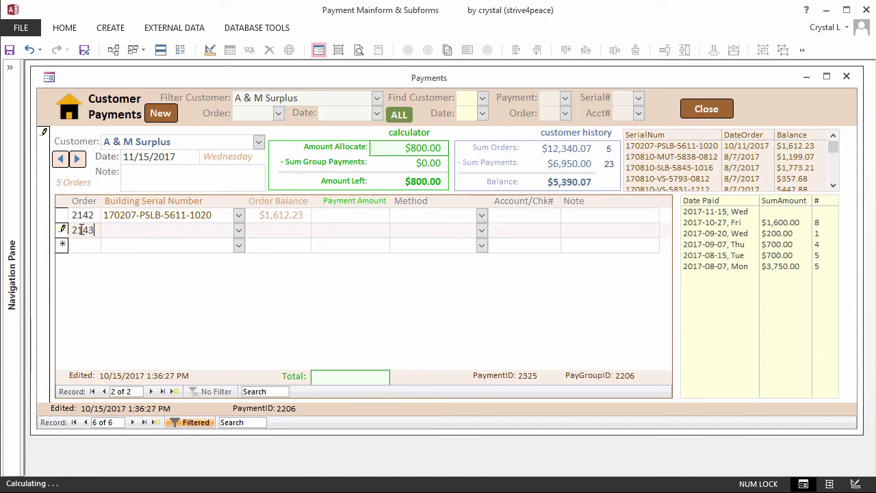
pyautogui.press('Down')
pyautogui.write('2144')
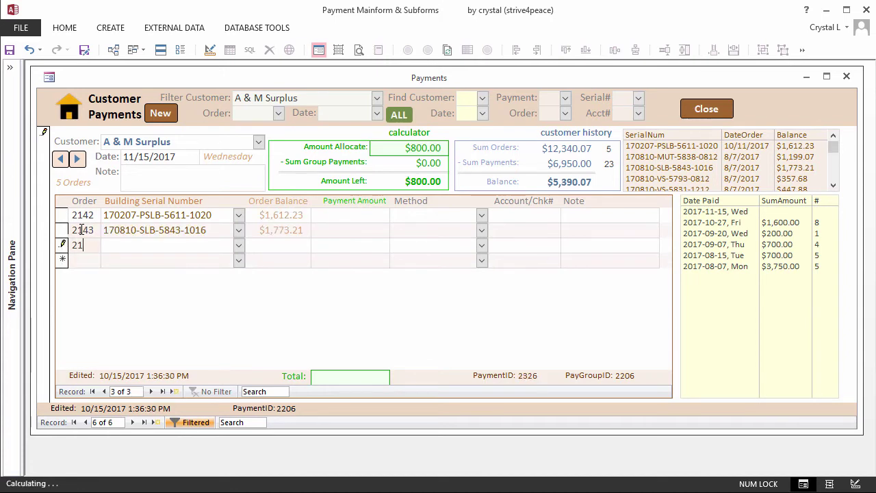
pyautogui.press('Down')
pyautogui.write('2145')
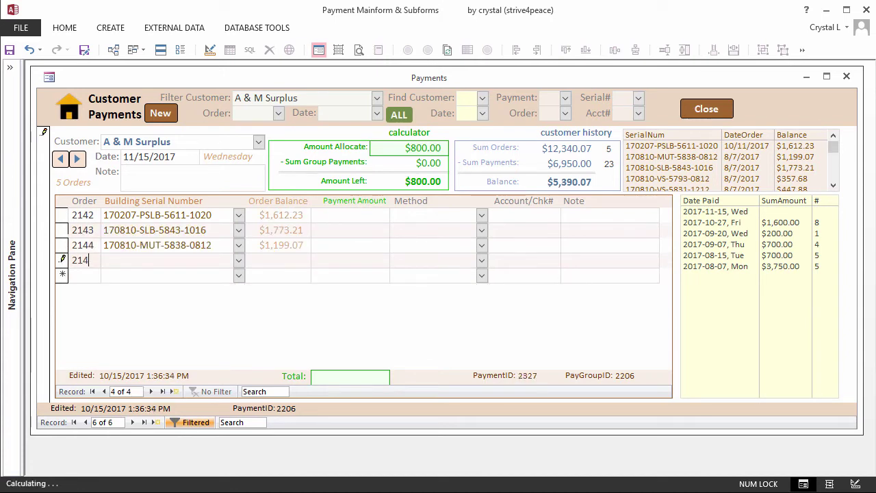
pyautogui.press('Down')
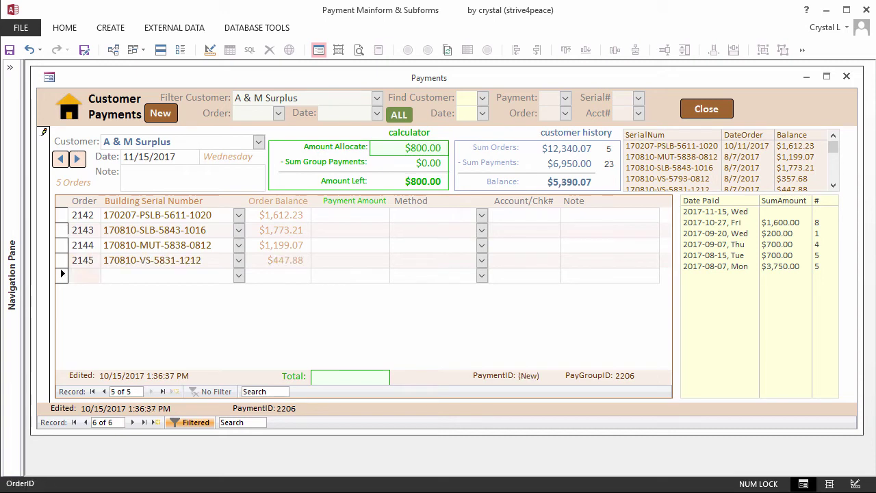
pyautogui.write('2146')
pyautogui.press('Down')
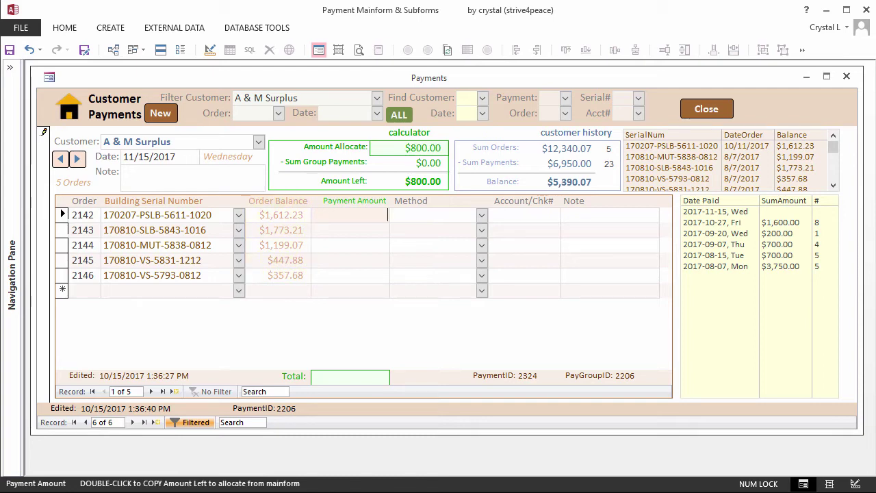
# Enter payments of $200, $200 and $100 for orders 2142, 2143 and 2144
pyautogui.write('200')
pyautogui.press('Down')
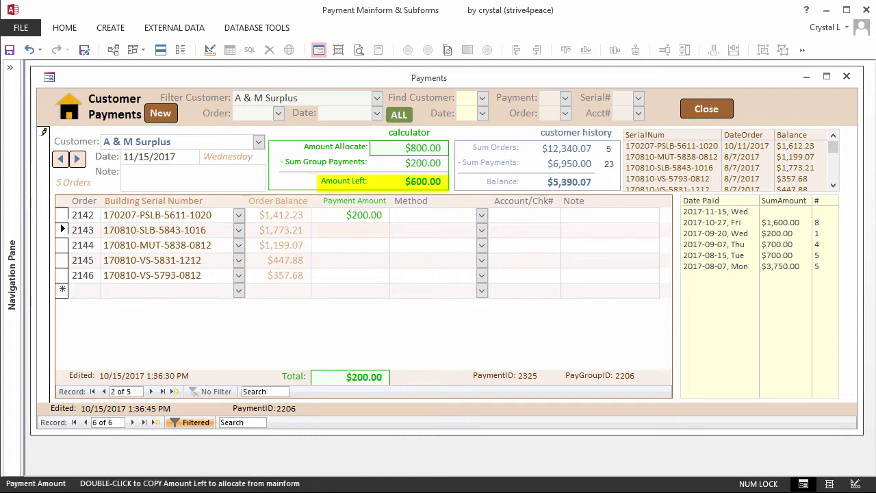
pyautogui.write('200')
pyautogui.press('Down')
pyautogui.write('100')
pyautogui.press('Down')
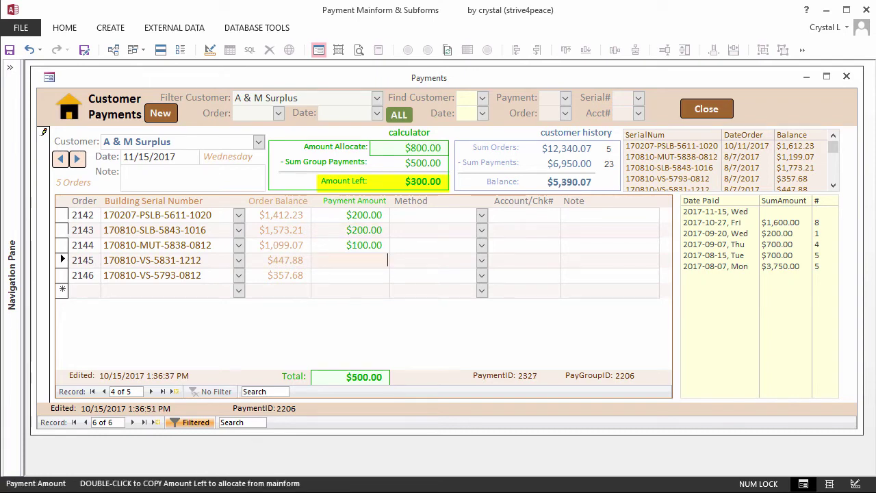
# Pay order 2146's full $357.68 balance
pyautogui.moveTo(273, 275); pyautogui.dragTo(306, 275)
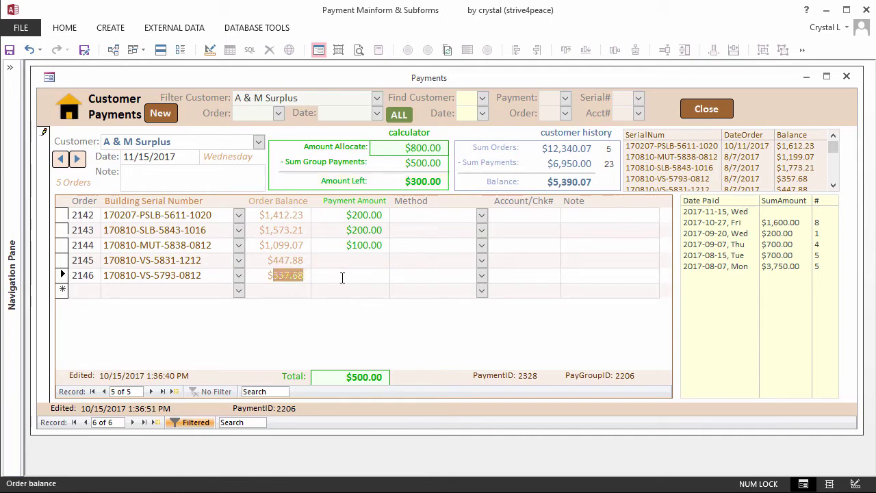
pyautogui.click(344, 276)
pyautogui.doubleClick(344, 277)
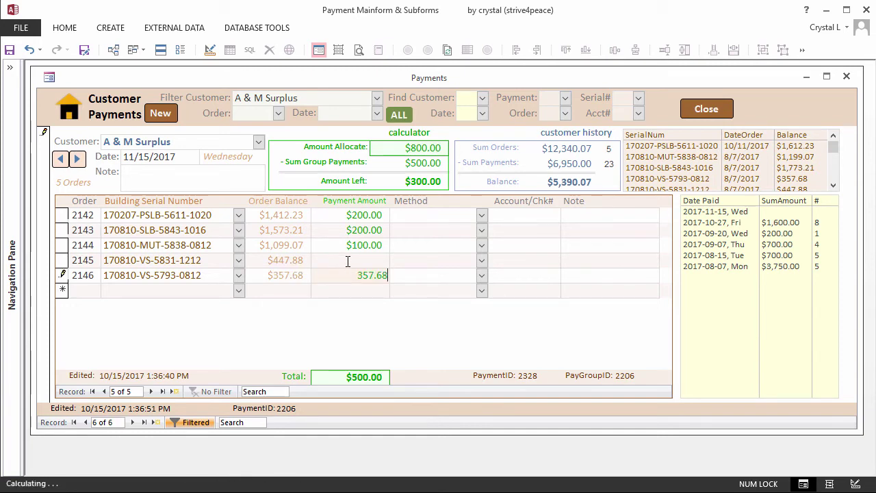
# Reduce orders 2142 and 2143 to $100 and give 2145 the remaining $142.32
pyautogui.click(354, 215)
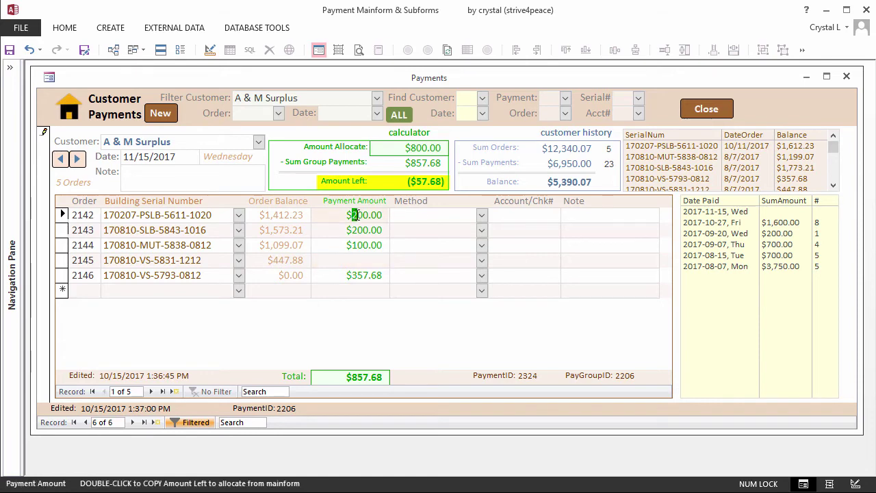
pyautogui.write('1')
pyautogui.click(354, 230)
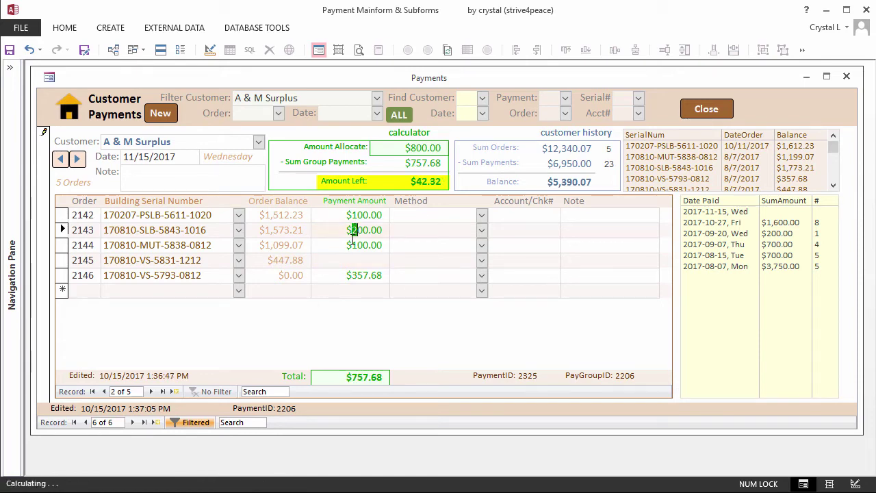
pyautogui.write('1')
pyautogui.click(359, 260)
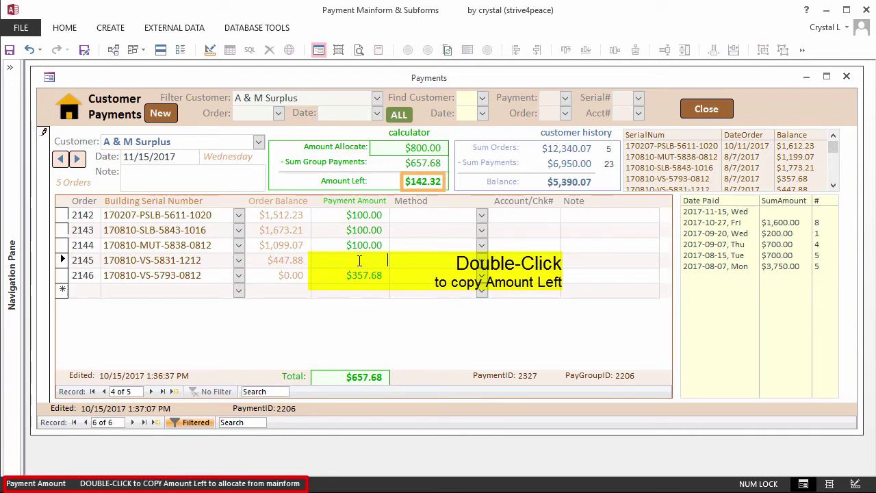
pyautogui.doubleClick(360, 260)
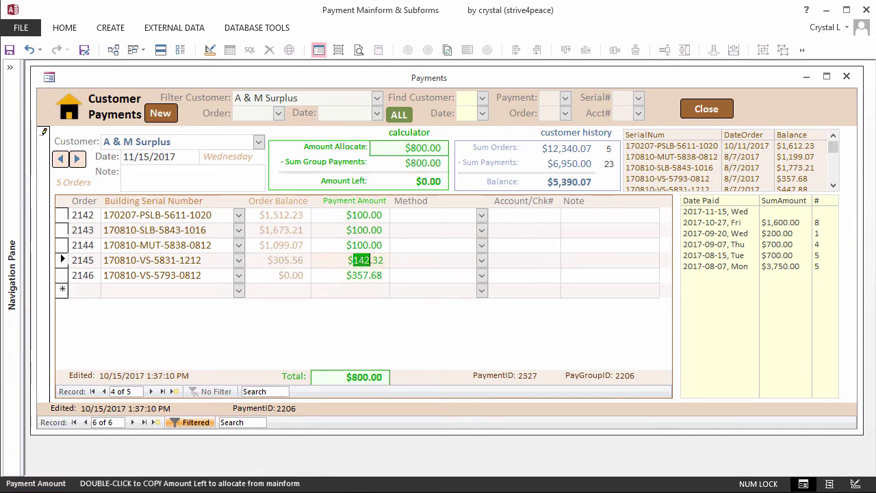
# Set the payment method to Check on all five order lines
pyautogui.click(424, 215)
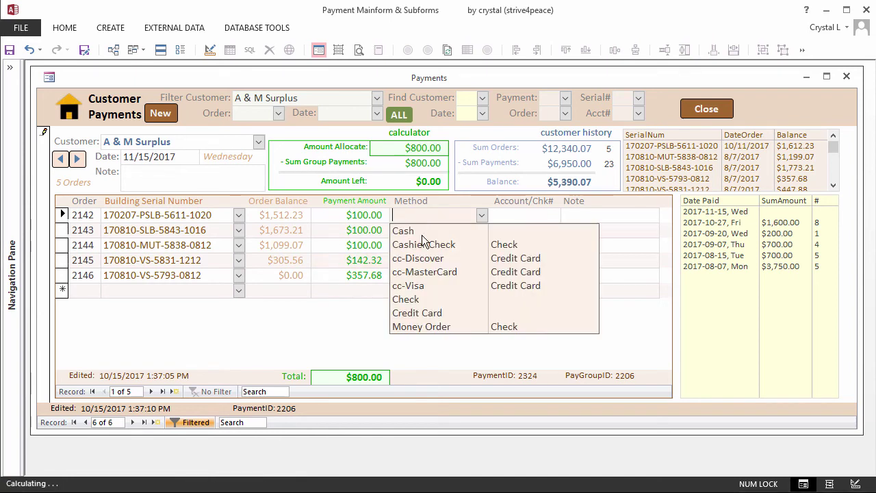
pyautogui.click(409, 304)
pyautogui.click(403, 231)
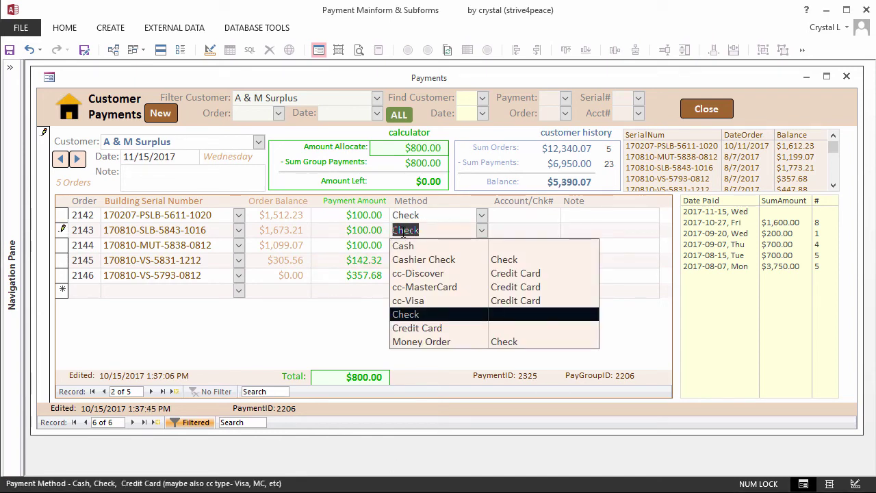
pyautogui.press('Return')
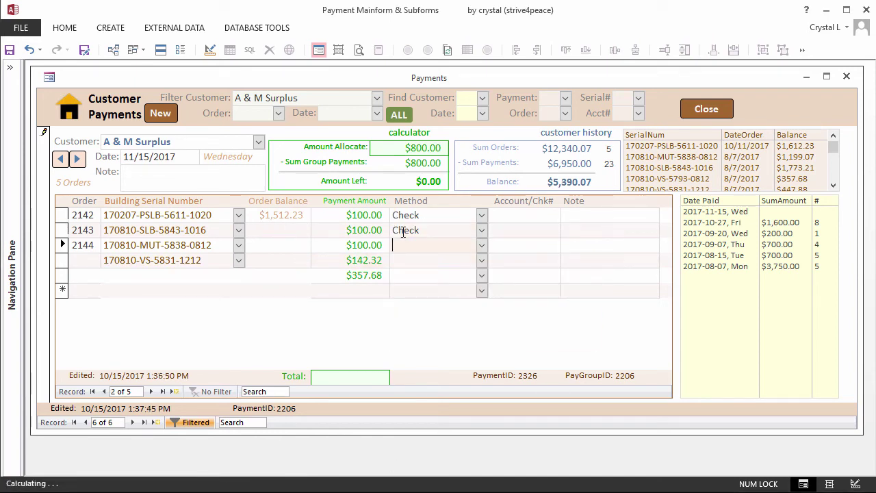
pyautogui.hotkey('alt', 'f')
pyautogui.press('t')
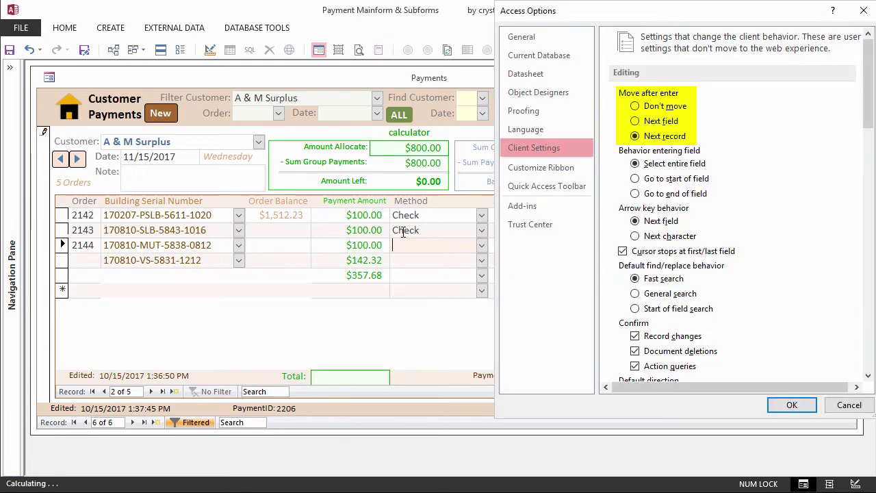
pyautogui.press('Return')
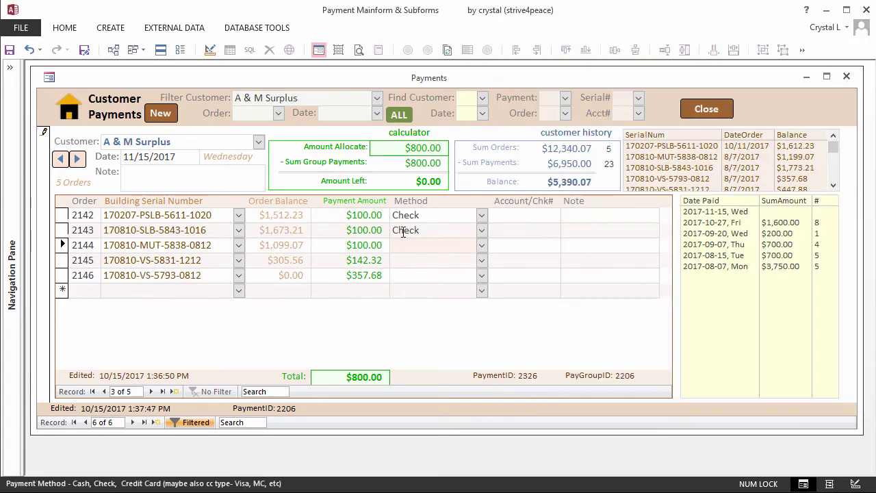
pyautogui.hotkey('ctrl', "'")
pyautogui.press('Return')
pyautogui.hotkey('ctrl', "'")
pyautogui.press('Return')
pyautogui.hotkey('ctrl', "'")
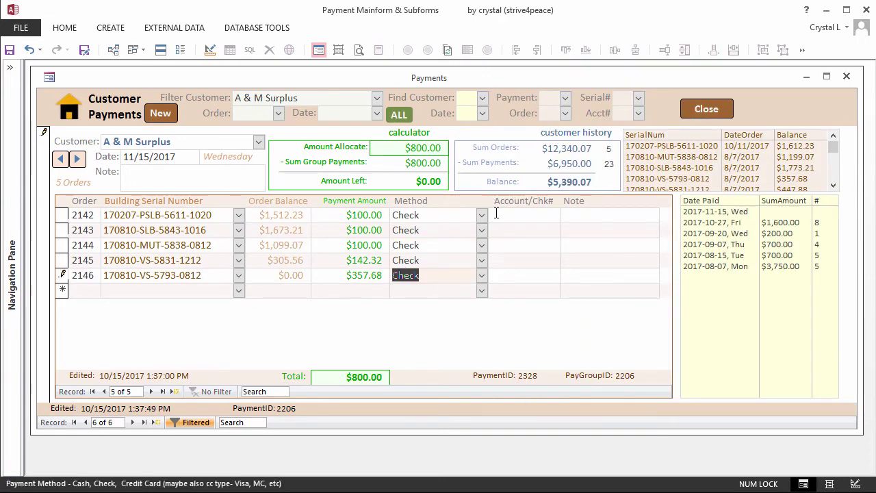
# Enter check number 1234 on every line, repeating it down with Ctrl+'
pyautogui.click(496, 214)
pyautogui.write('1234')
pyautogui.hotkey('ctrl', "'")
pyautogui.press('Return')
pyautogui.hotkey('ctrl', "'")
pyautogui.press('Return')
pyautogui.hotkey('ctrl', "'")
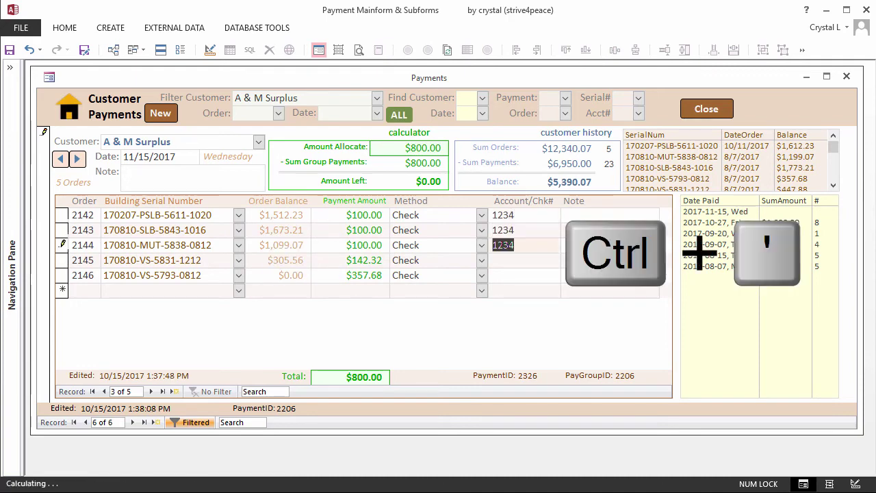
pyautogui.press('Return')
pyautogui.hotkey('ctrl', "'")
pyautogui.press('Return')
pyautogui.hotkey('ctrl', "'")
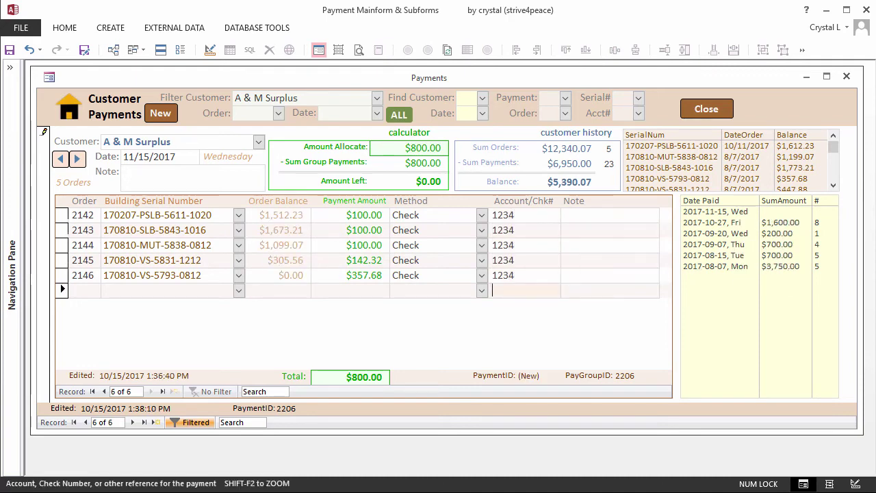
# Save the lines and add a new line for order 2145 via serial 170810-VS-5831-1212
pyautogui.click(832, 183)
pyautogui.click(832, 184)
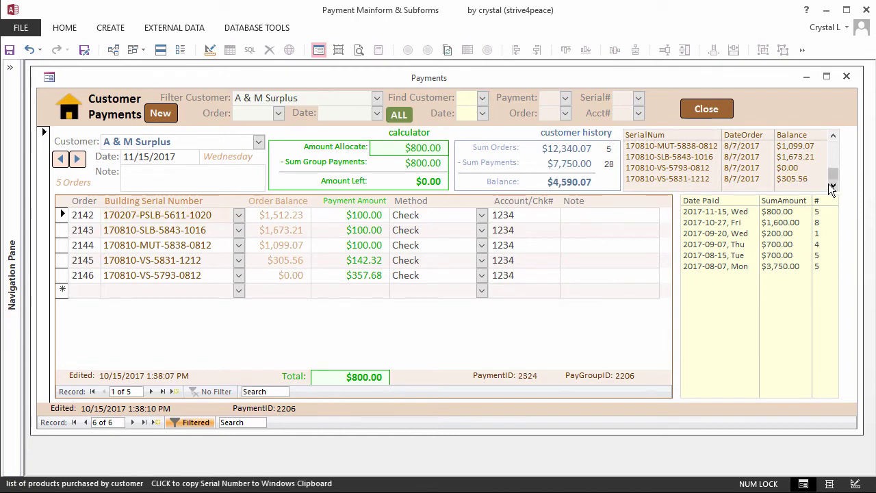
pyautogui.click(677, 178)
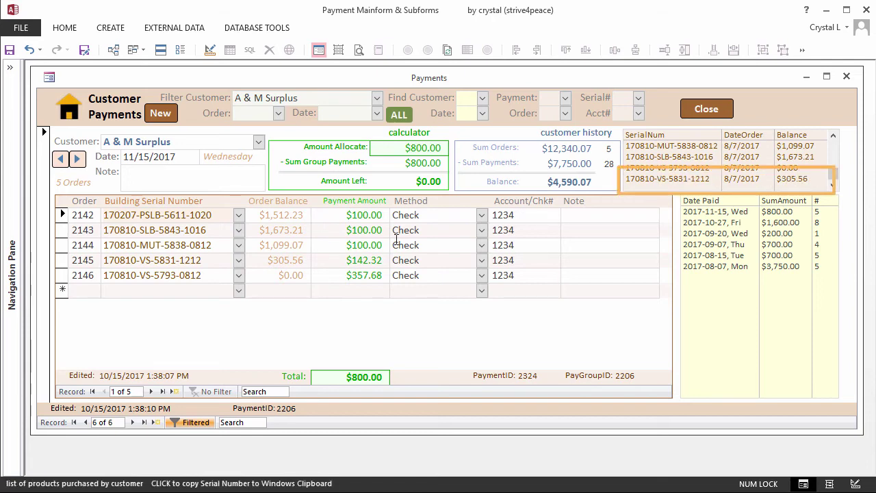
pyautogui.click(145, 289)
pyautogui.hotkey('ctrl', 'v')
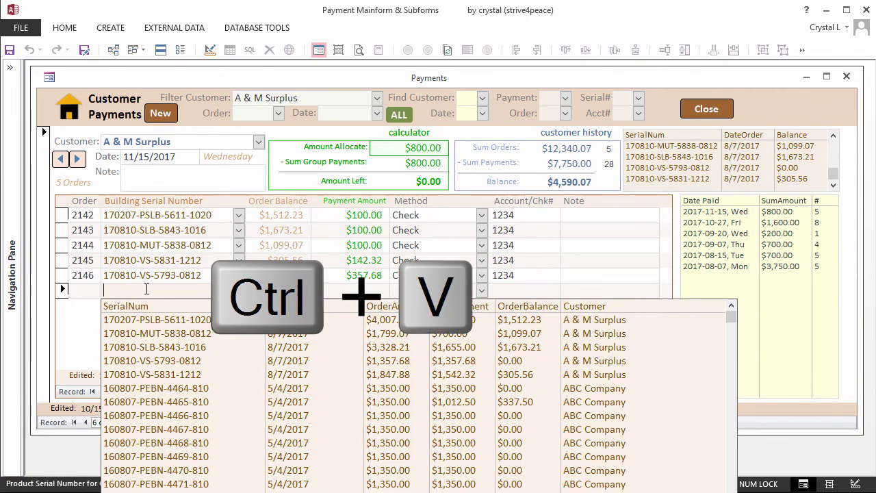
pyautogui.press('Return')
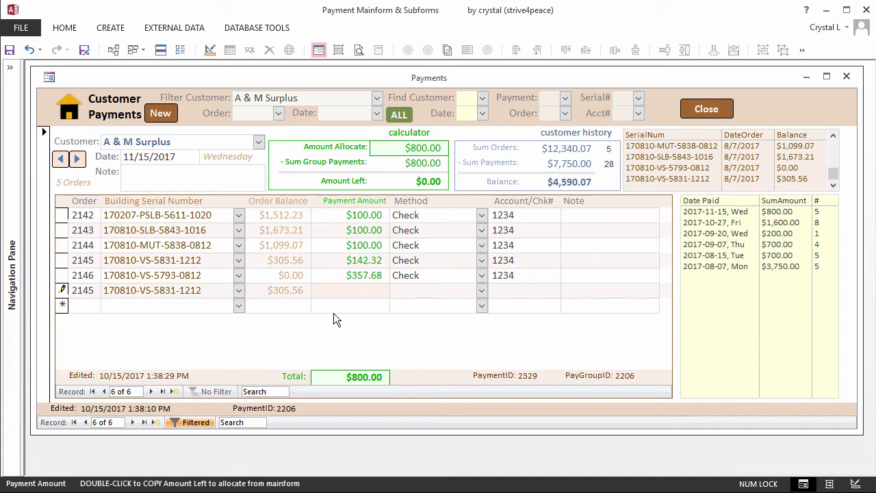
# Pay the $305.56 balance in Cash on the new line and save the payment group
pyautogui.click(298, 290)
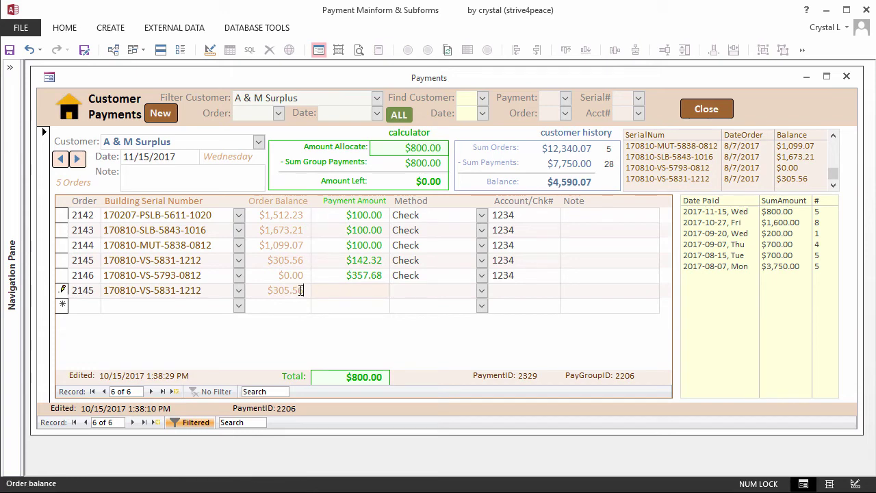
pyautogui.doubleClick(299, 290)
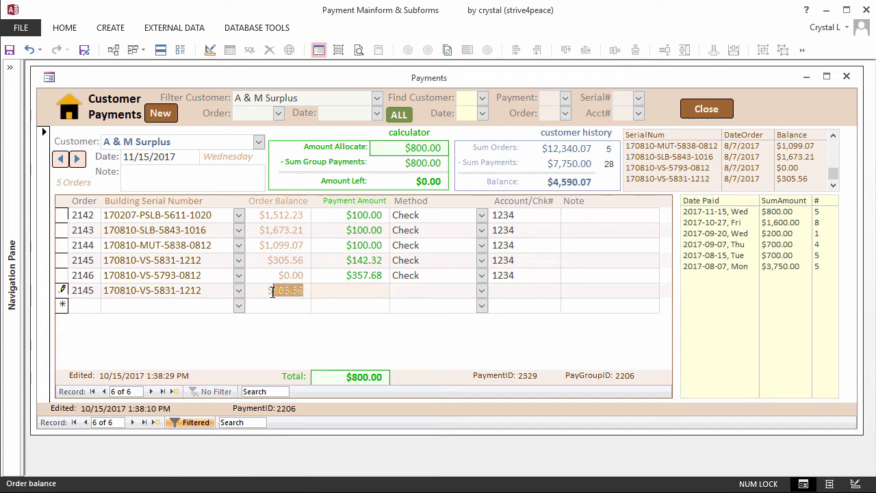
pyautogui.hotkey('ctrl', 'c')
pyautogui.click(349, 289)
pyautogui.hotkey('ctrl', 'v')
pyautogui.click(409, 290)
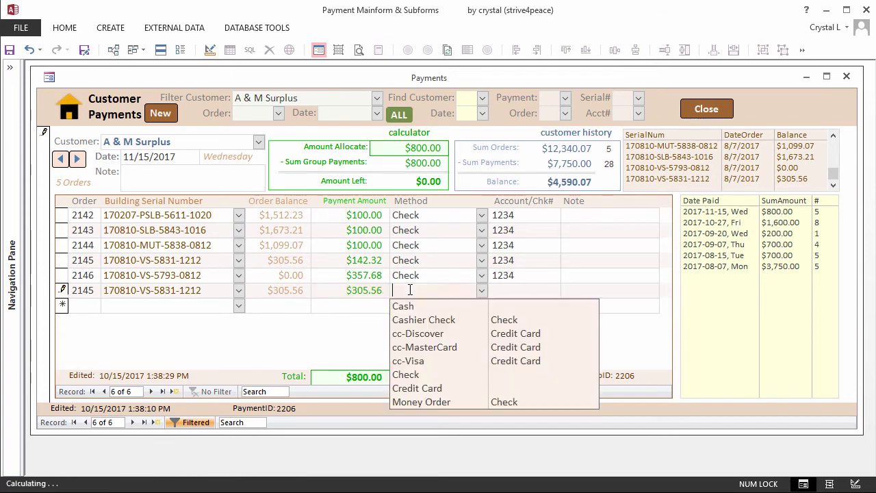
pyautogui.click(422, 306)
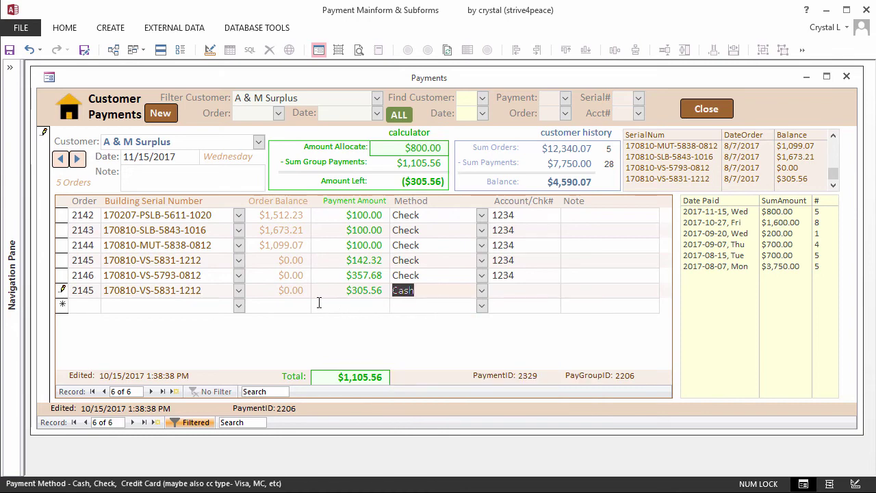
pyautogui.click(64, 288)
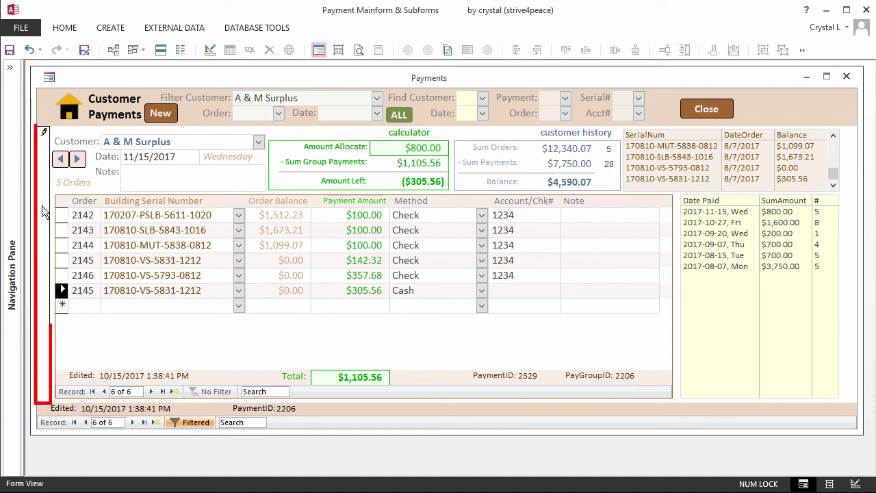
pyautogui.click(43, 208)
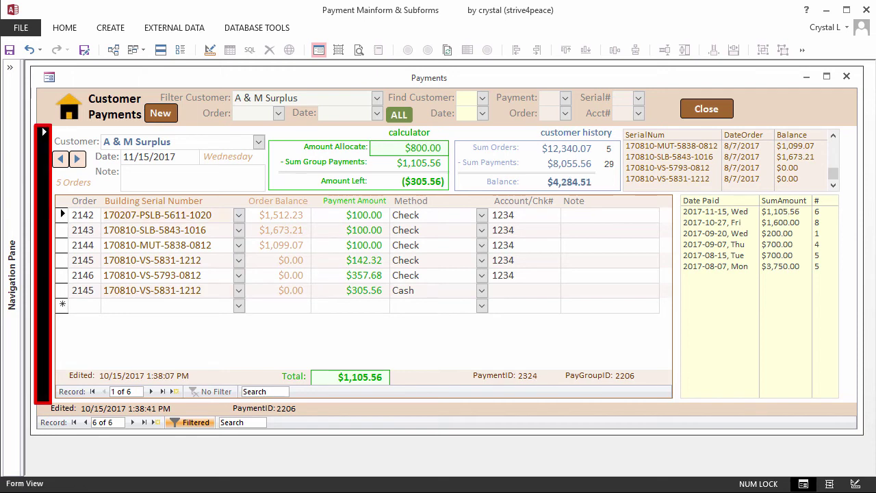
pyautogui.click(587, 213)
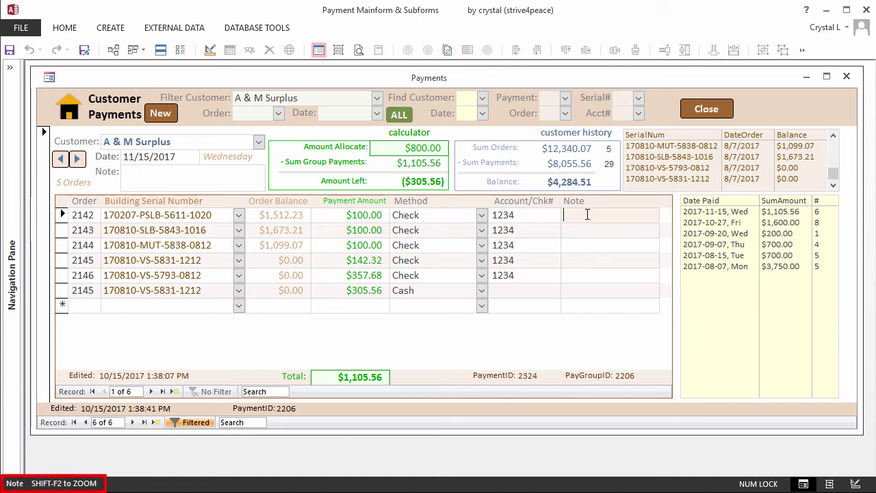
# Enter the note 'this check is split across multiple orders' via a size-14 Zoom box
pyautogui.hotkey('shift', 'F2')
pyautogui.write('this check is split ')
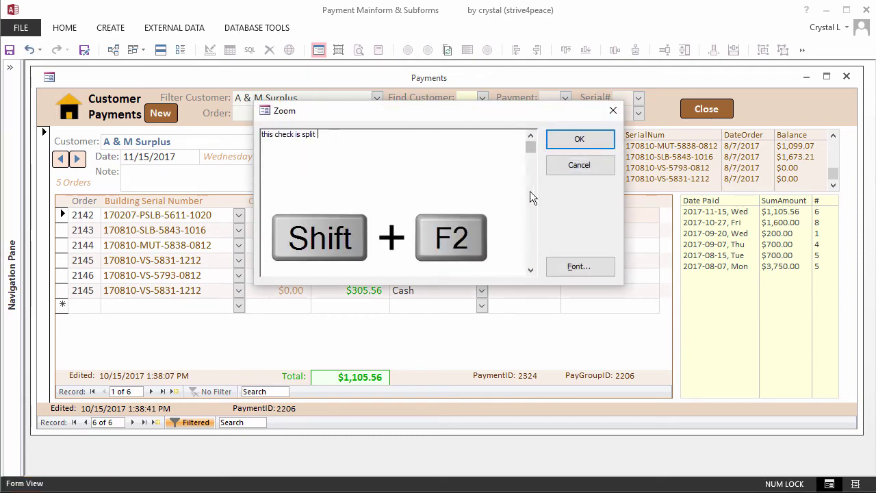
pyautogui.write('across multiple orders')
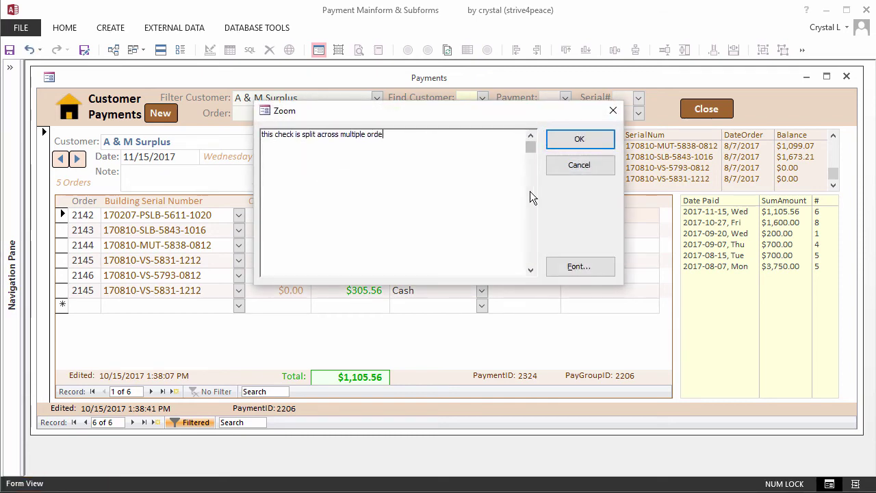
pyautogui.click(579, 266)
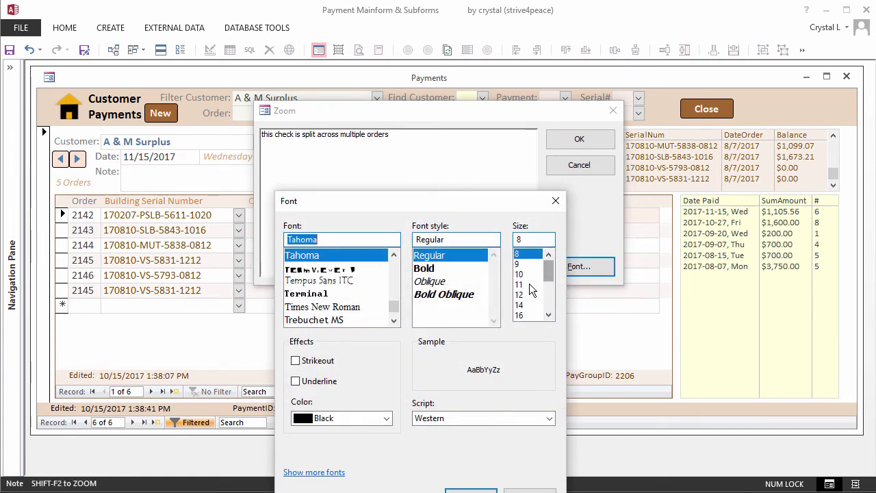
pyautogui.click(523, 305)
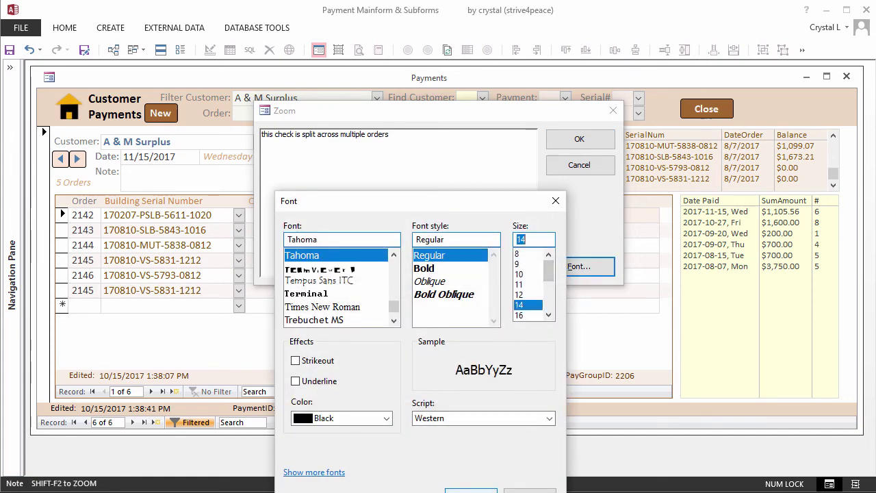
pyautogui.press('Return')
pyautogui.click(580, 140)
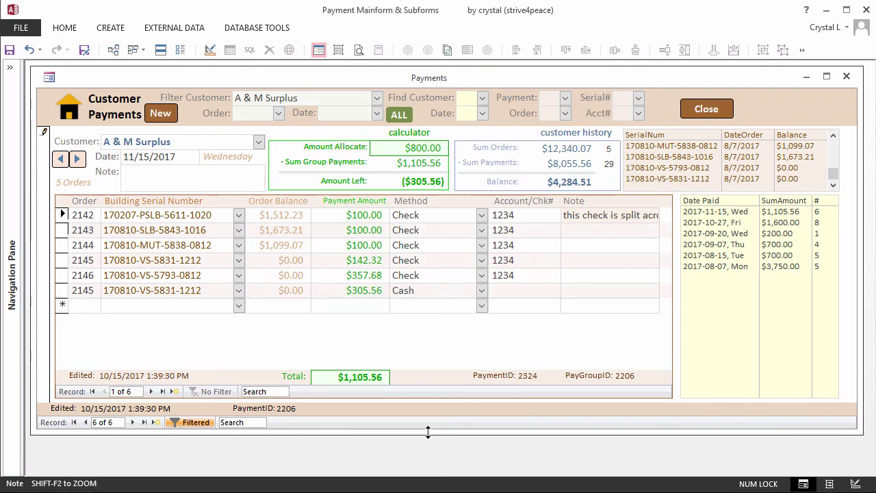
# Shorten the Payments form, then step back to record 5, the 9/20/2017 $200.00 cash payment
pyautogui.moveTo(428, 431); pyautogui.dragTo(417, 407)
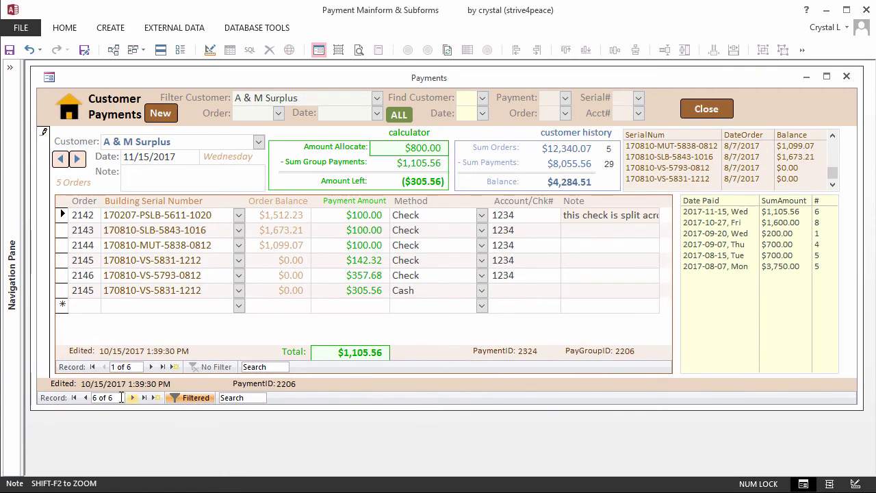
pyautogui.click(86, 398)
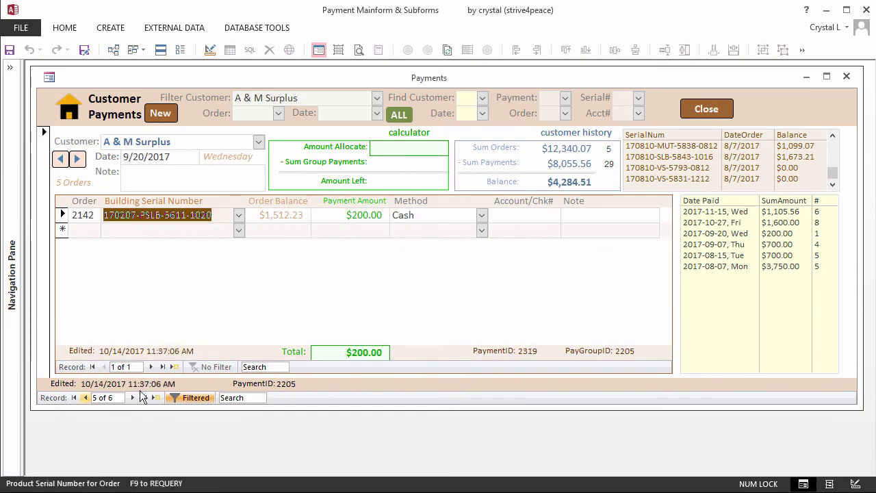